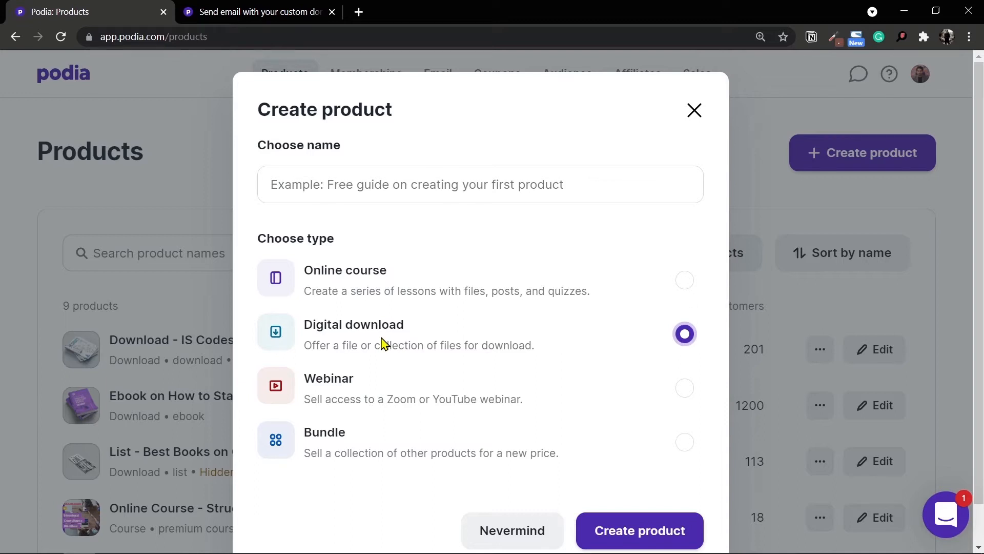
# Create a digital download product named "Ebook on Structural Consultancy Business"
pyautogui.click(606, 538)
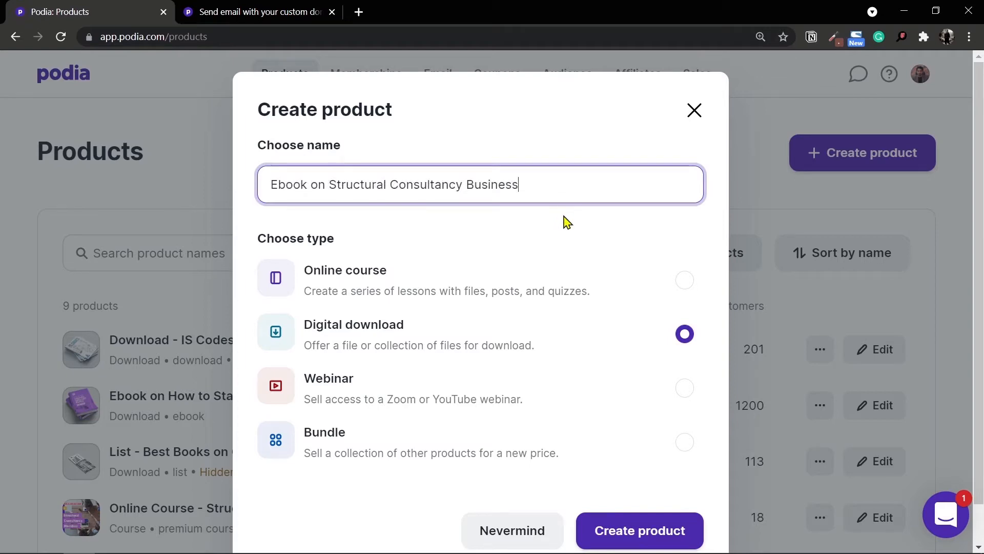
pyautogui.click(642, 539)
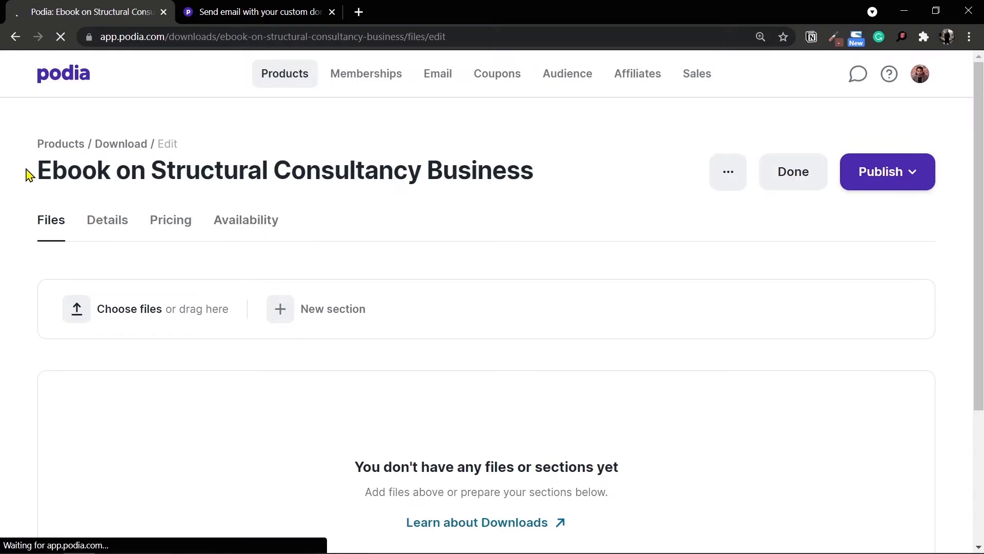
pyautogui.moveTo(27, 169); pyautogui.dragTo(531, 198)
pyautogui.click(535, 198)
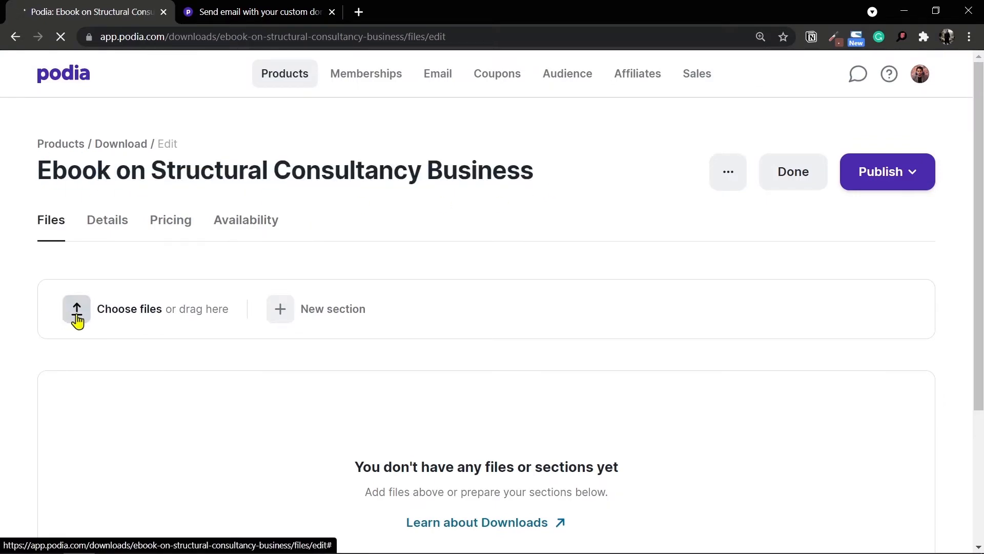
# Upload the file "How to Start Your Structural Consultancy Firm" from the Desktop folder to the new product
pyautogui.click(125, 318)
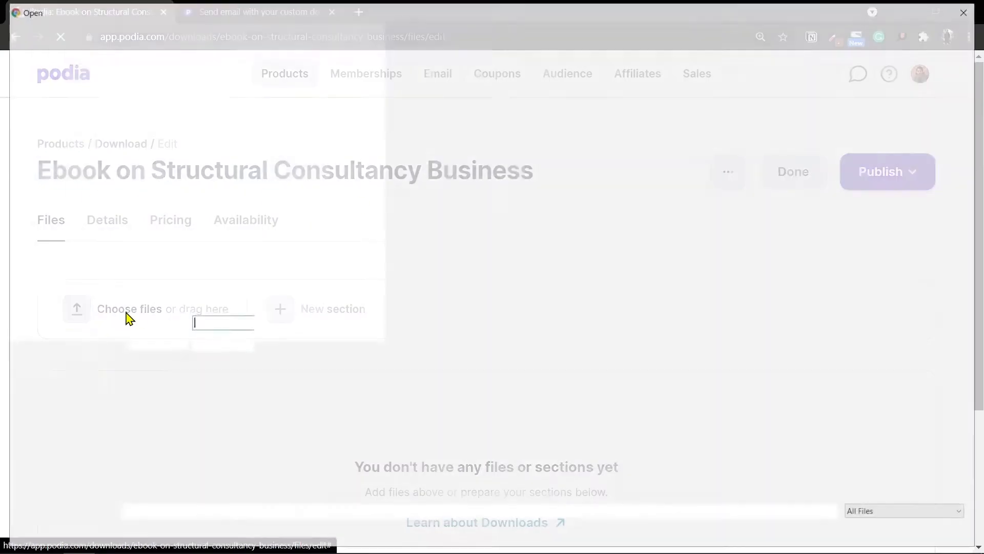
pyautogui.click(51, 275)
pyautogui.click(208, 165)
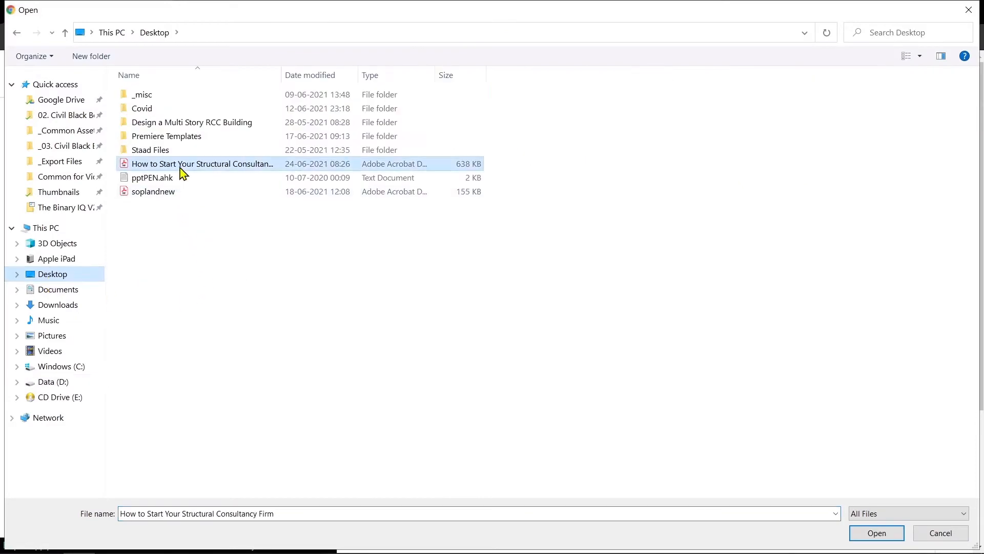
pyautogui.click(894, 532)
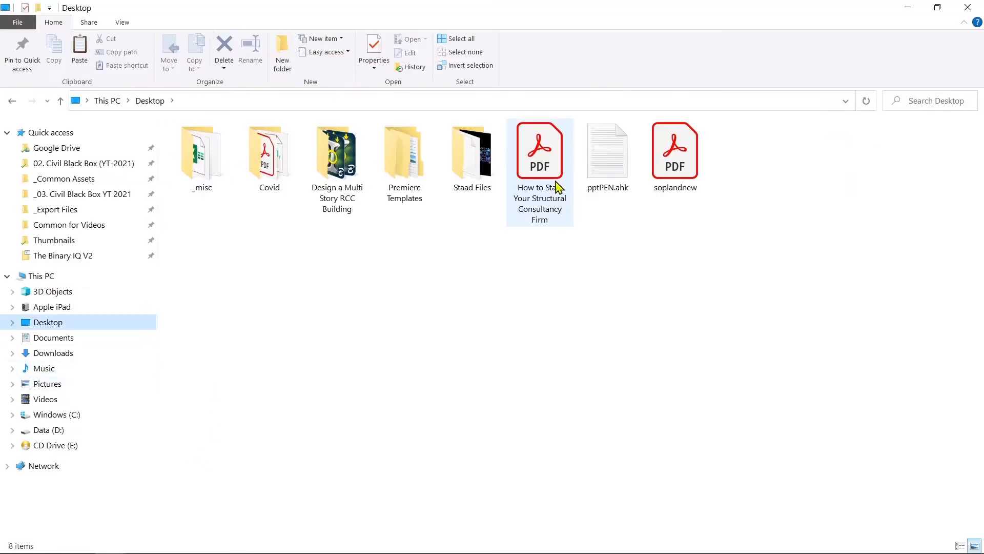
# View the "How to Start Your Structural Consultancy Firm" PDF full screen from first to last page, and return to Podia
pyautogui.doubleClick(557, 182)
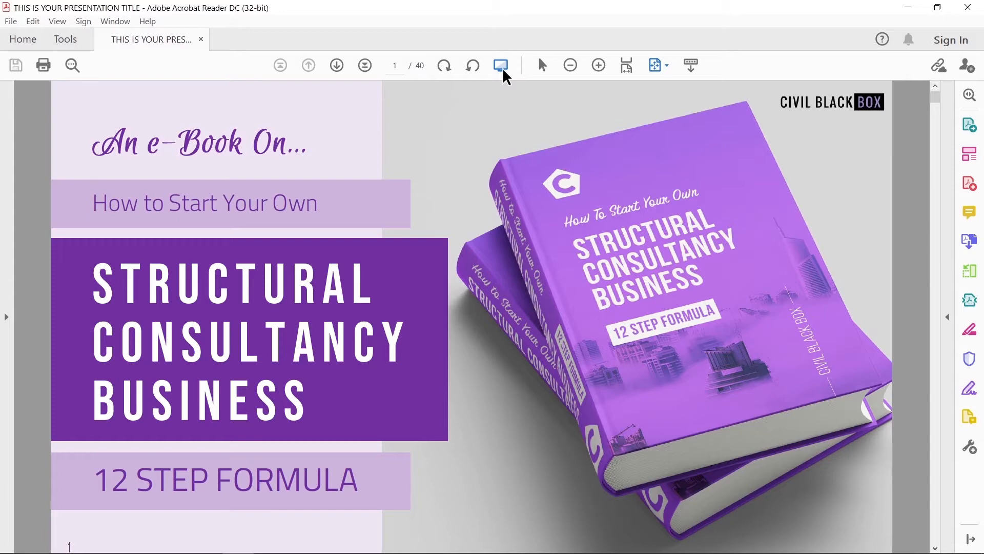
pyautogui.click(503, 72)
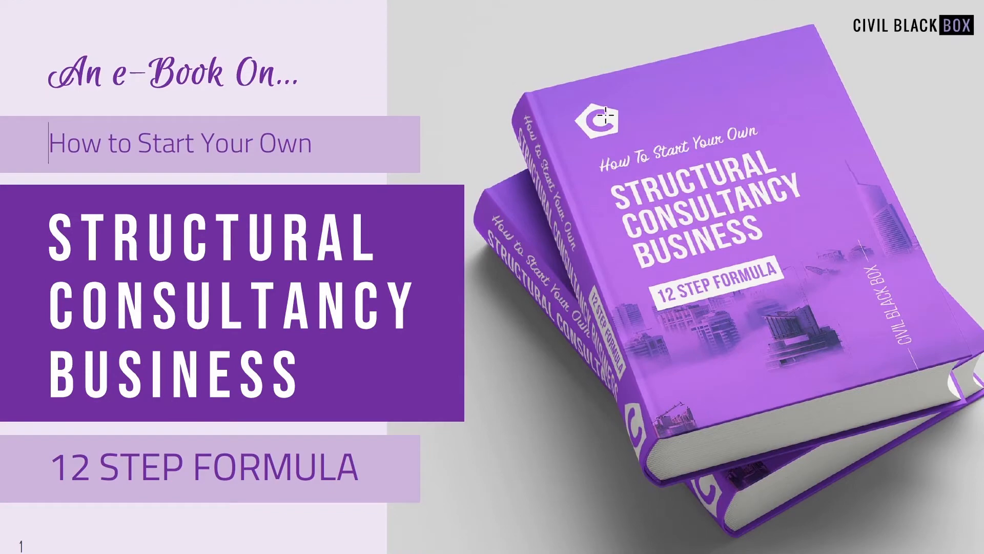
pyautogui.scroll(-1, 198, 457)
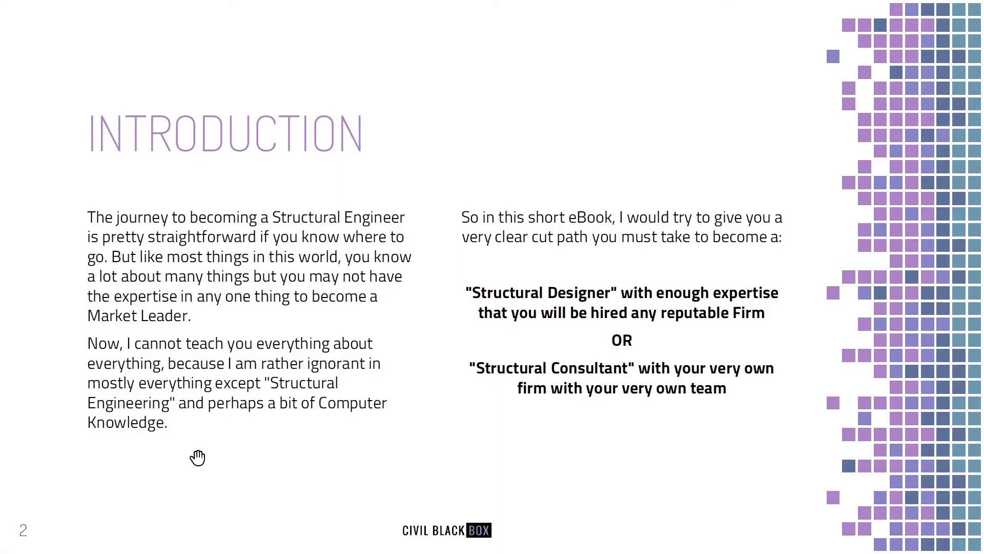
pyautogui.scroll(-1, 198, 457)
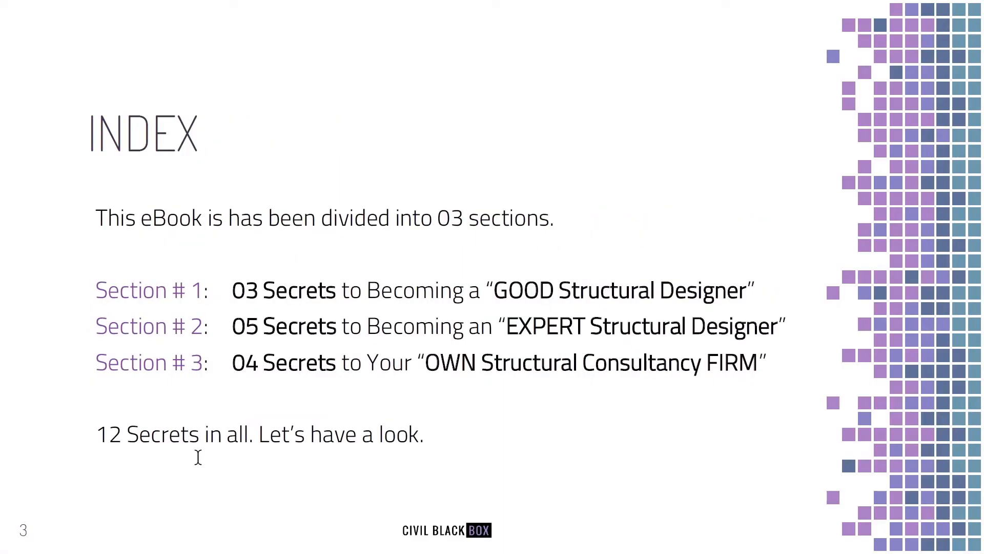
pyautogui.scroll(-1, 198, 458)
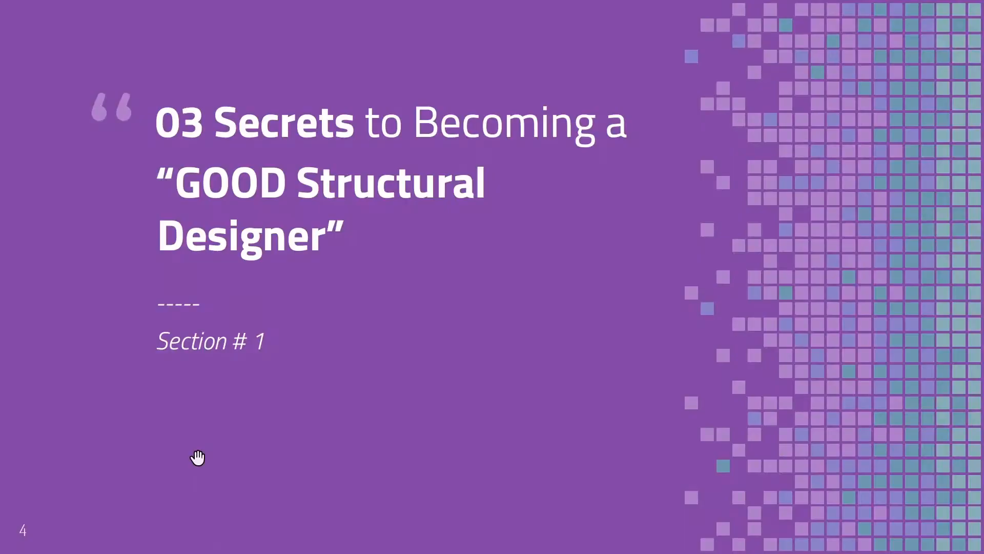
pyautogui.scroll(-2, 198, 457)
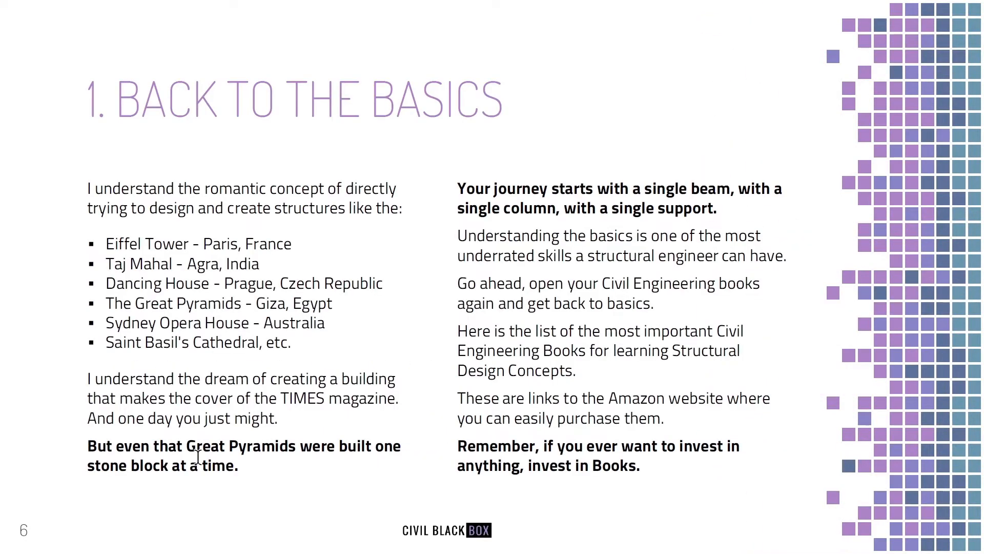
pyautogui.scroll(-1, 198, 458)
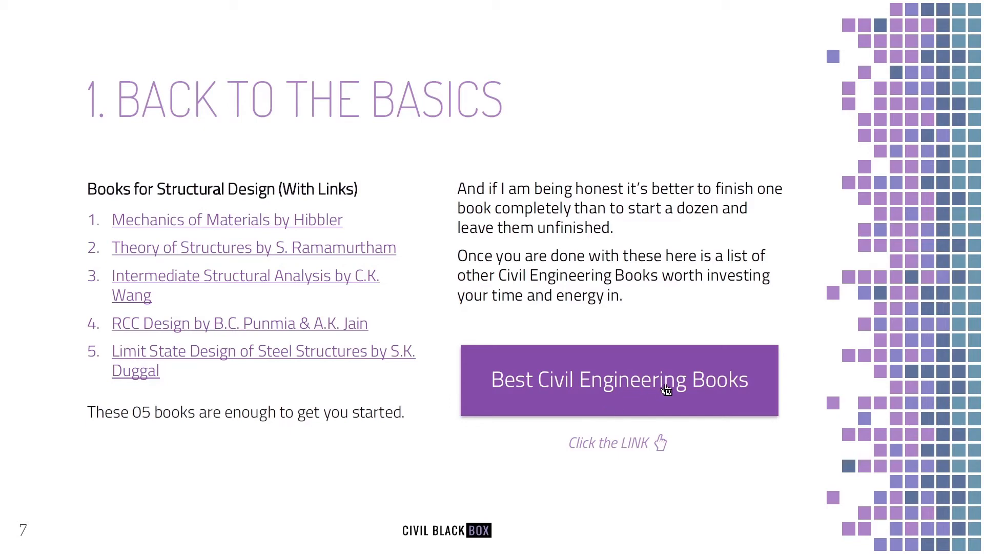
pyautogui.scroll(-2, 370, 434)
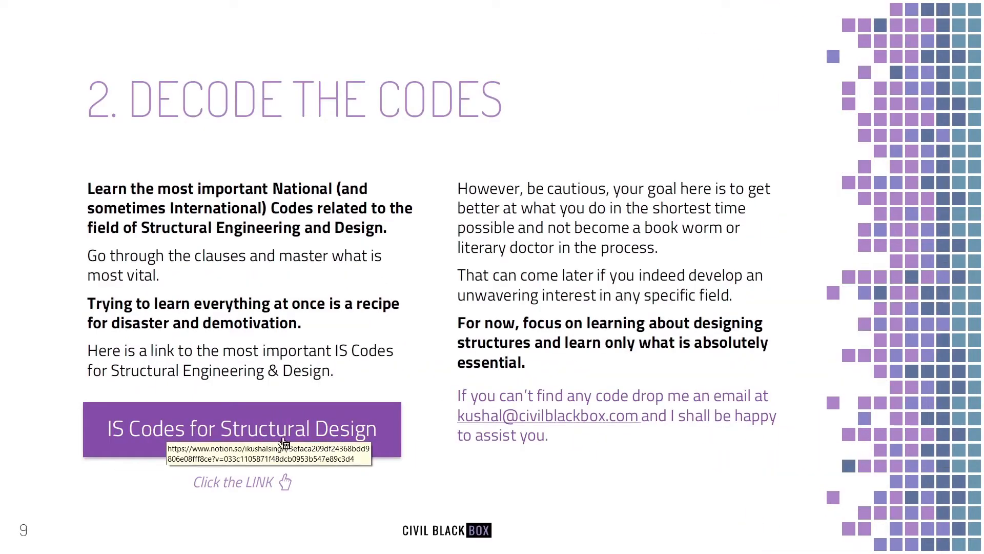
pyautogui.scroll(-1, 371, 346)
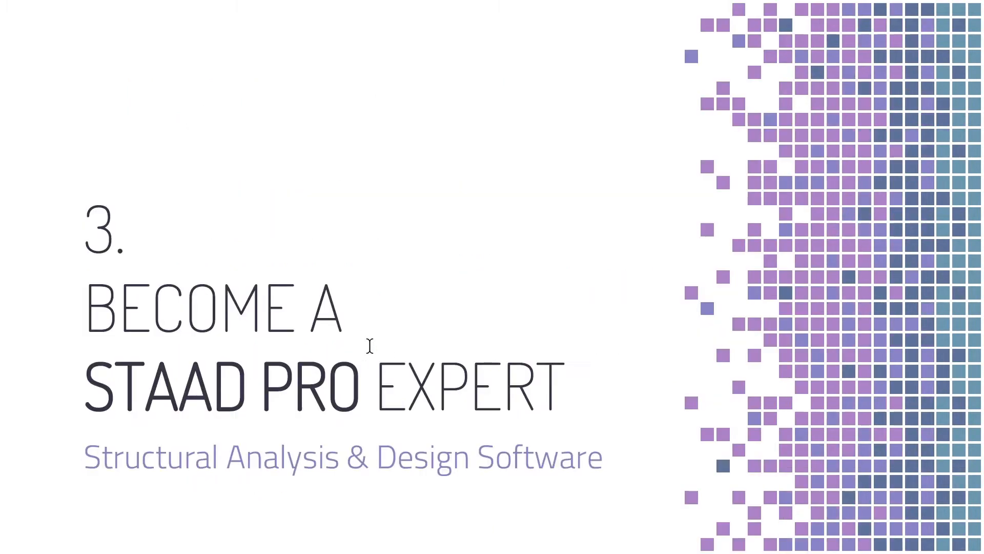
pyautogui.scroll(-2, 370, 345)
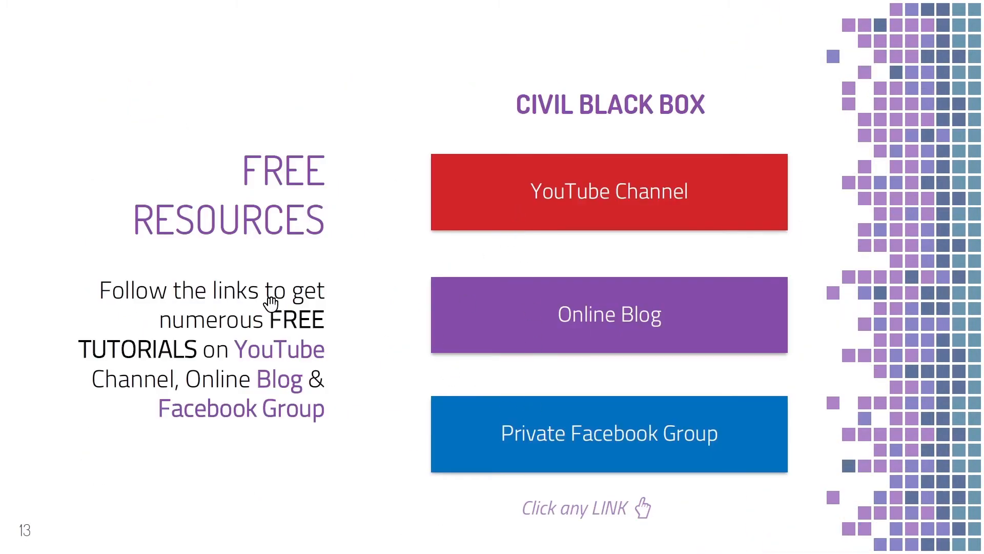
pyautogui.scroll(-12, 271, 303)
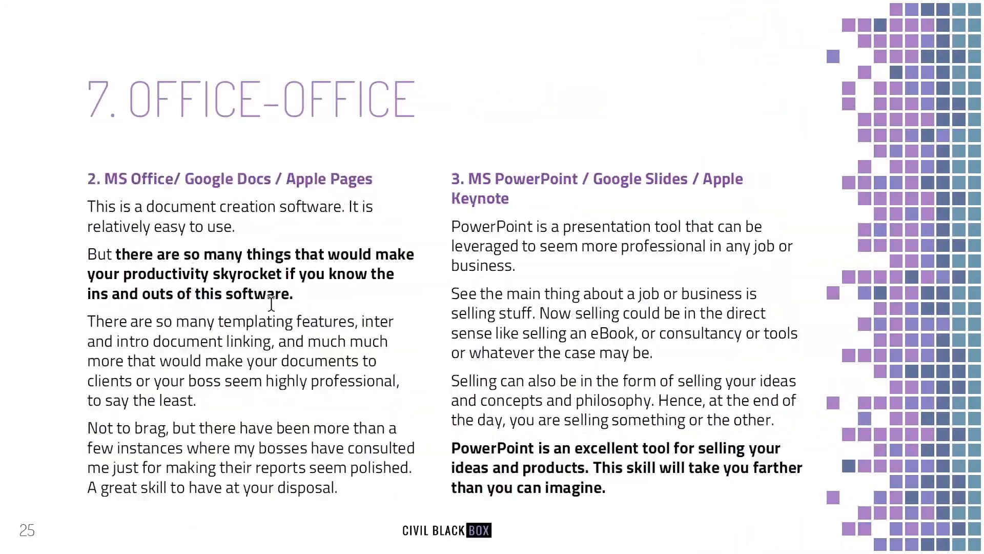
pyautogui.scroll(-15, 271, 303)
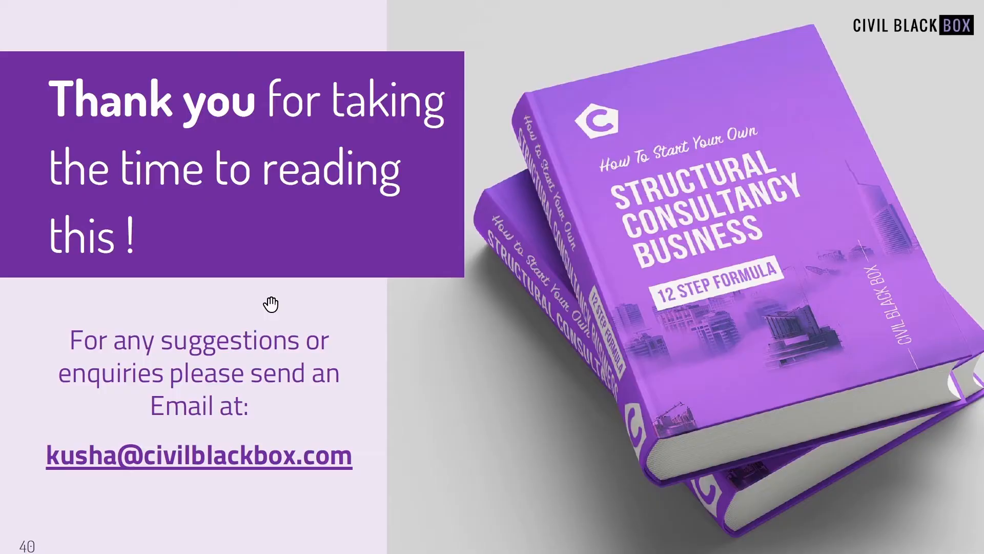
pyautogui.hotkey('alt', 'Tab')
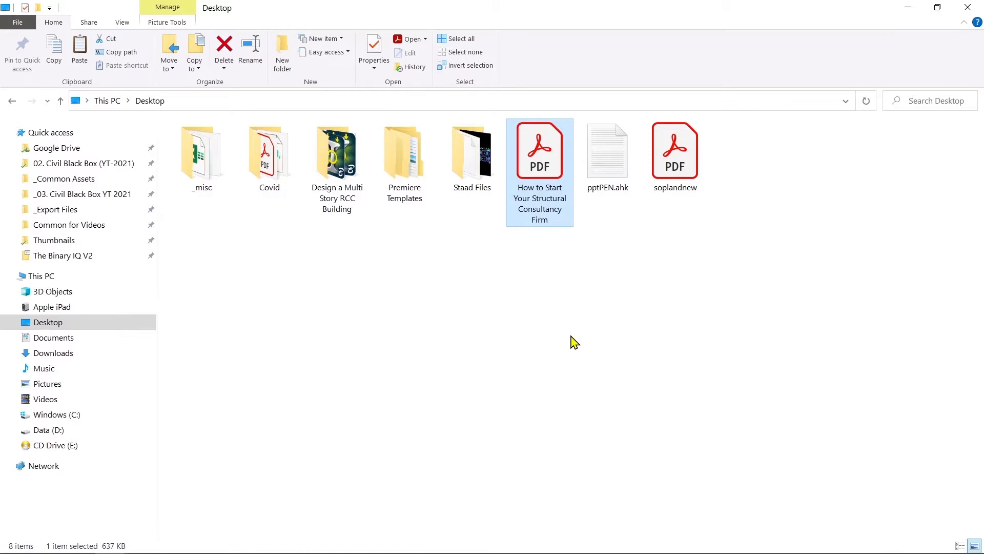
pyautogui.click(908, 7)
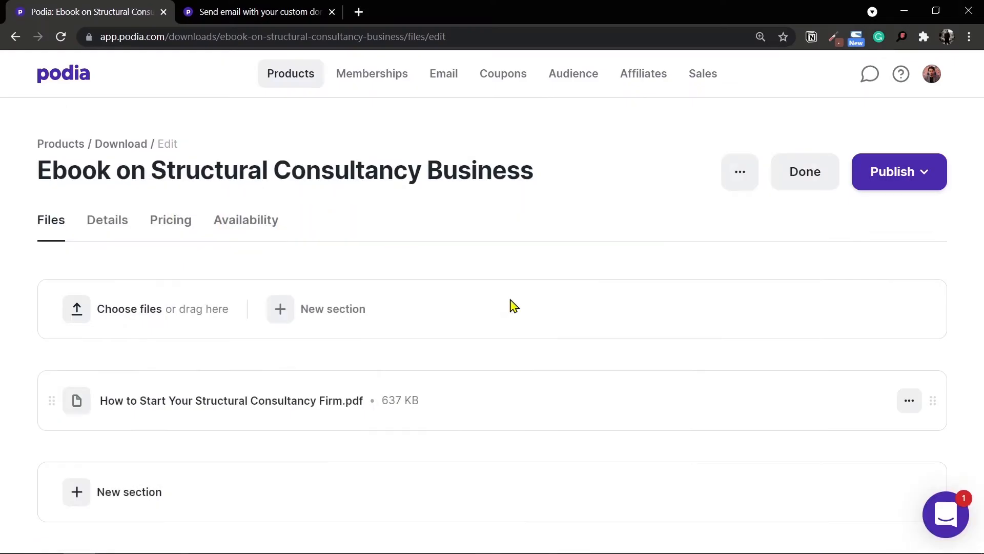
# Retitle the uploaded file as "How to Start Your Structural Consultancy Firm", without the .pdf extension, and save it
pyautogui.click(341, 408)
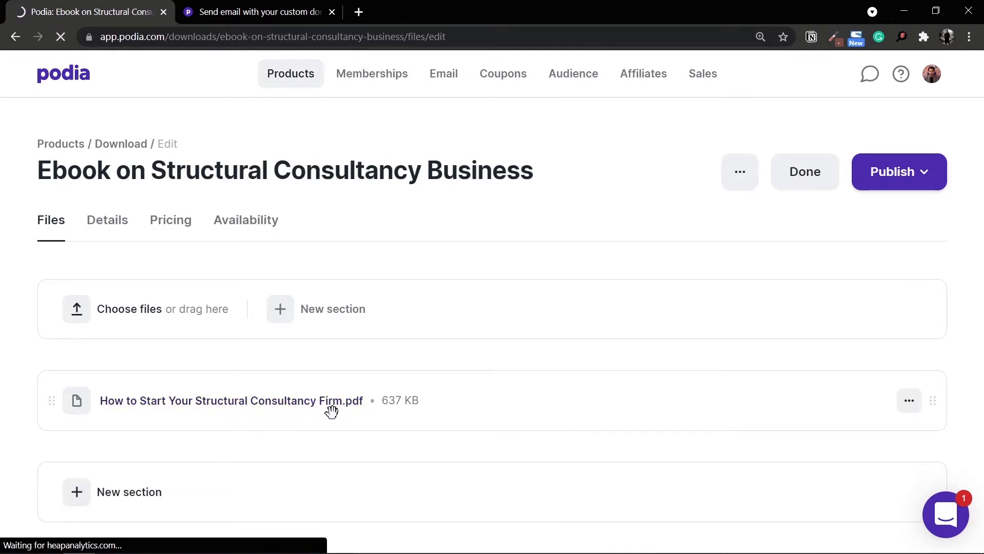
pyautogui.moveTo(782, 355); pyautogui.dragTo(712, 358)
pyautogui.press('BackSpace')
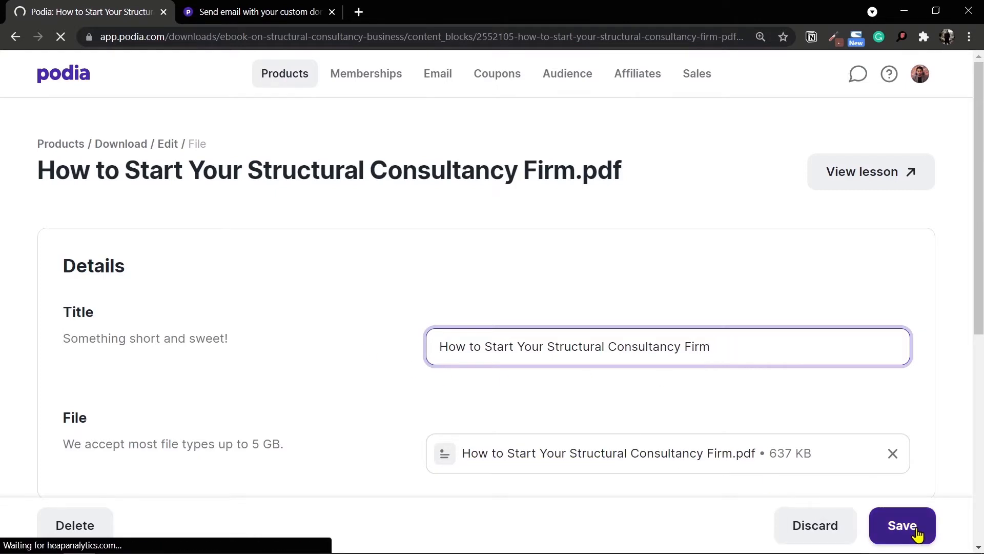
pyautogui.click(898, 527)
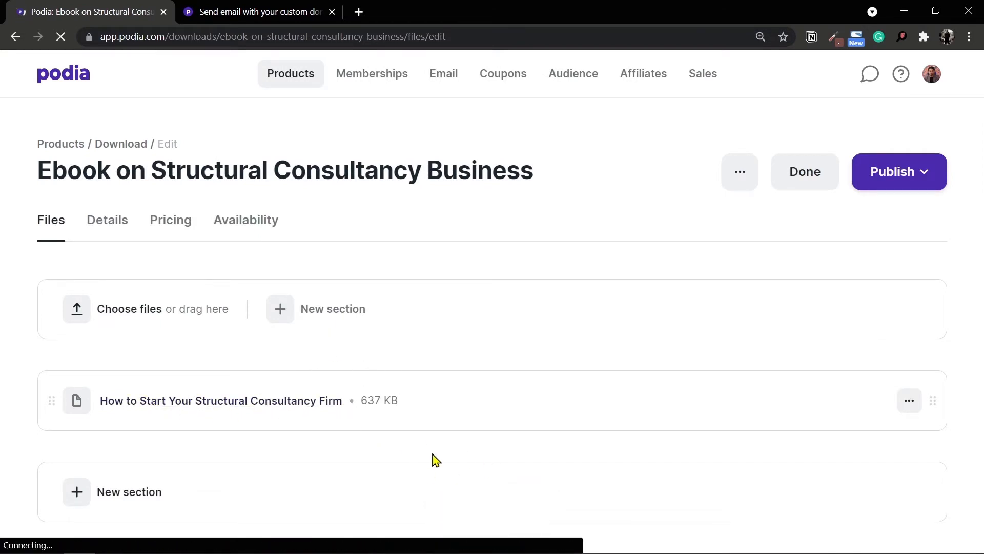
# Review the product's name and category details and its pricing options
pyautogui.click(107, 220)
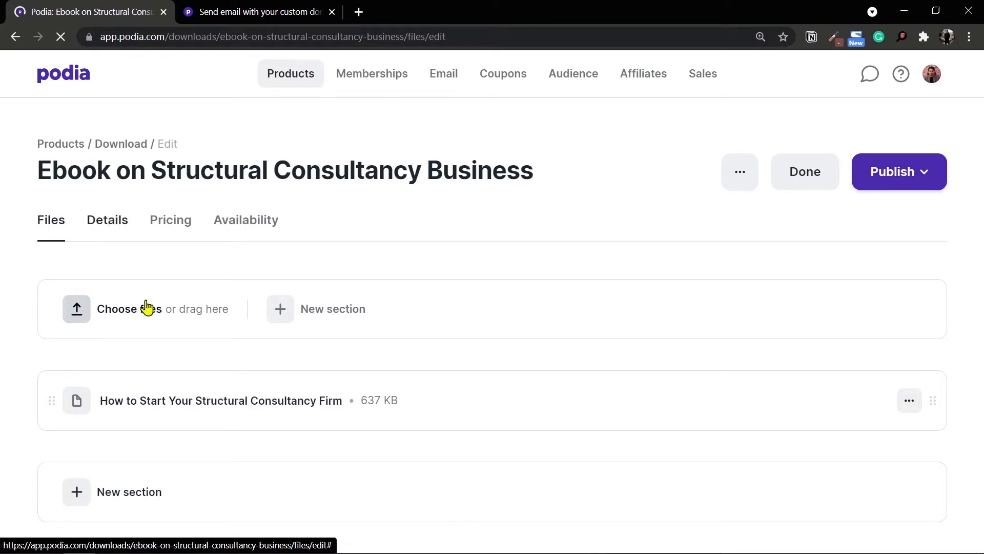
pyautogui.scroll(-4, 330, 383)
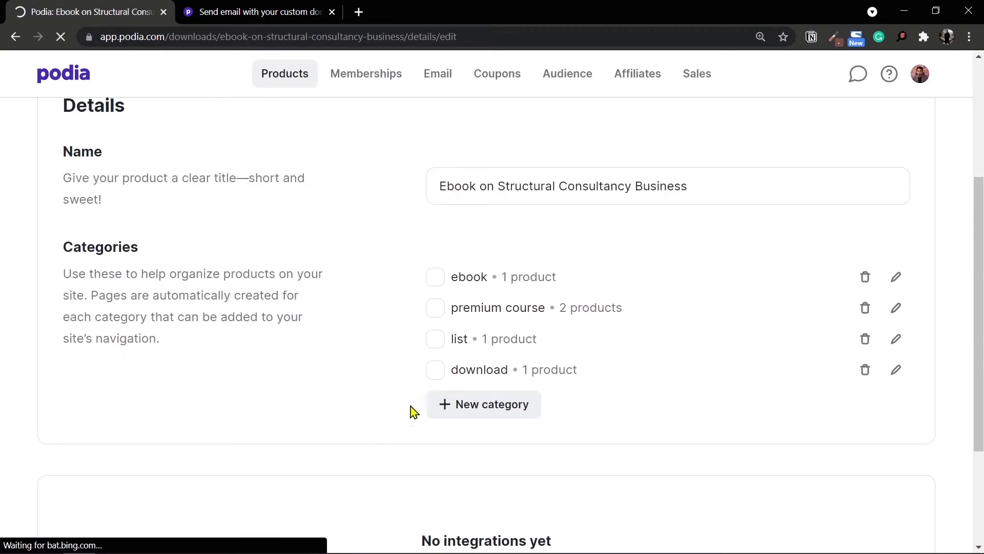
pyautogui.scroll(4, 413, 409)
pyautogui.click(175, 224)
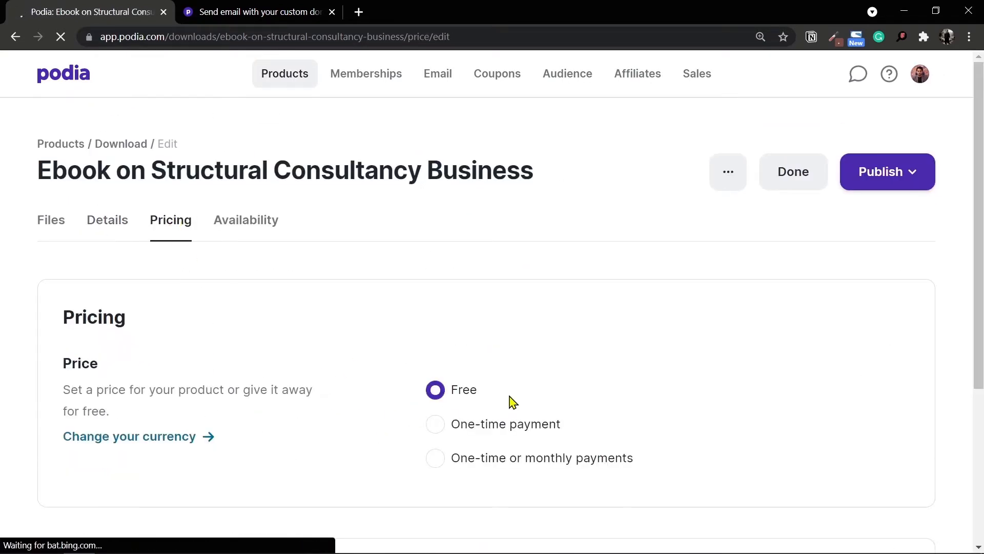
pyautogui.scroll(-4, 285, 437)
pyautogui.scroll(4, 266, 263)
# Set the product's availability status to Published, trying the Draft status in between
pyautogui.click(437, 390)
pyautogui.scroll(-2, 446, 351)
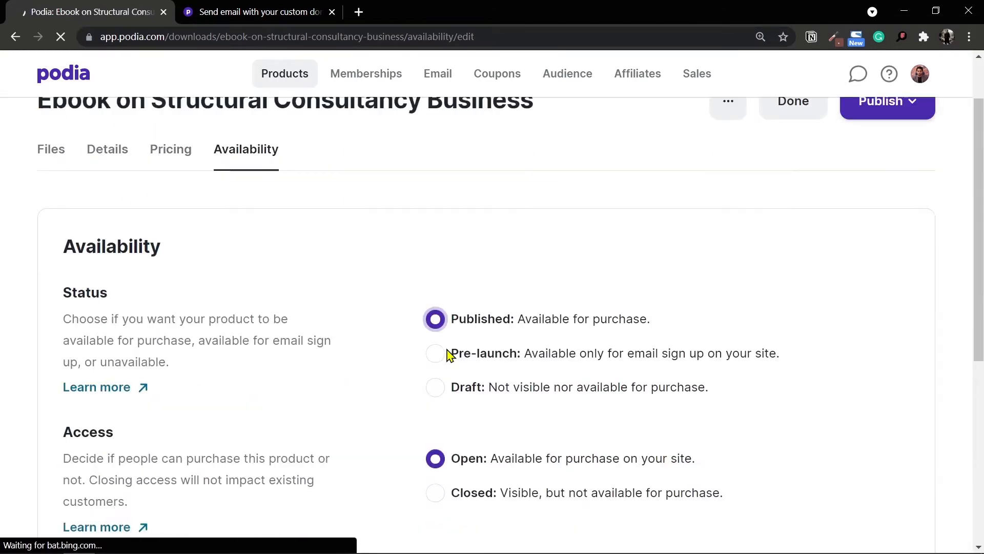
pyautogui.click(435, 391)
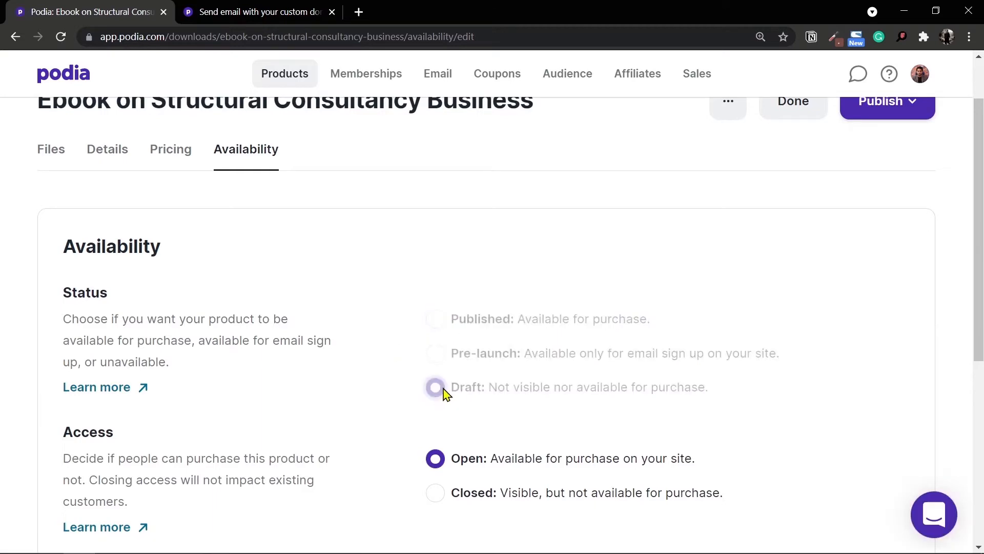
pyautogui.click(434, 323)
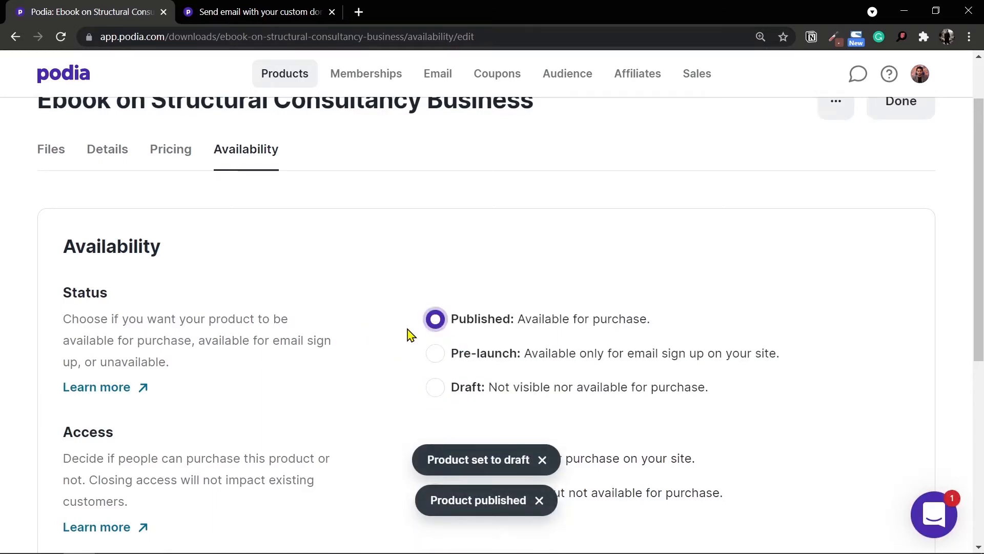
# Set the product's visibility to Hidden and look over the remaining availability settings
pyautogui.scroll(-5, 407, 334)
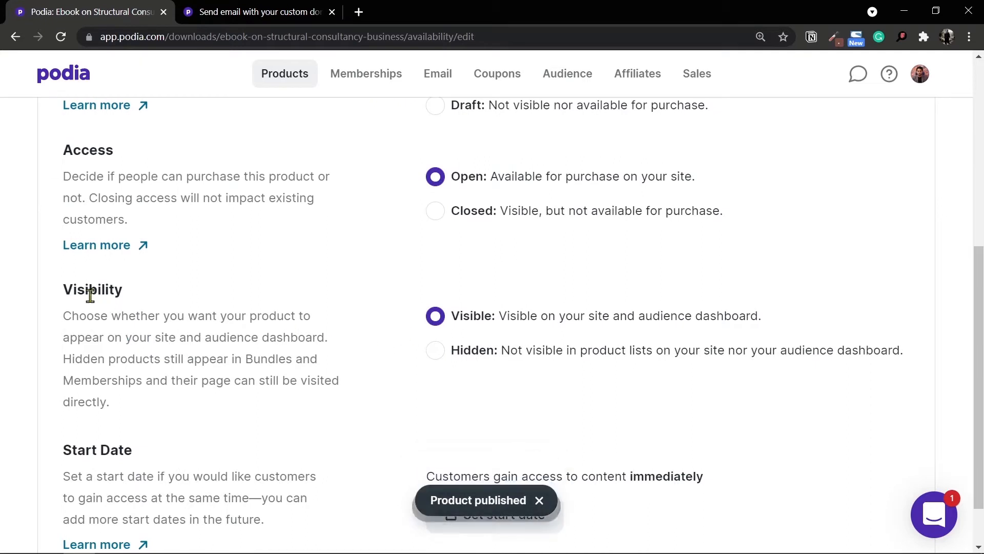
pyautogui.moveTo(63, 287); pyautogui.dragTo(160, 299)
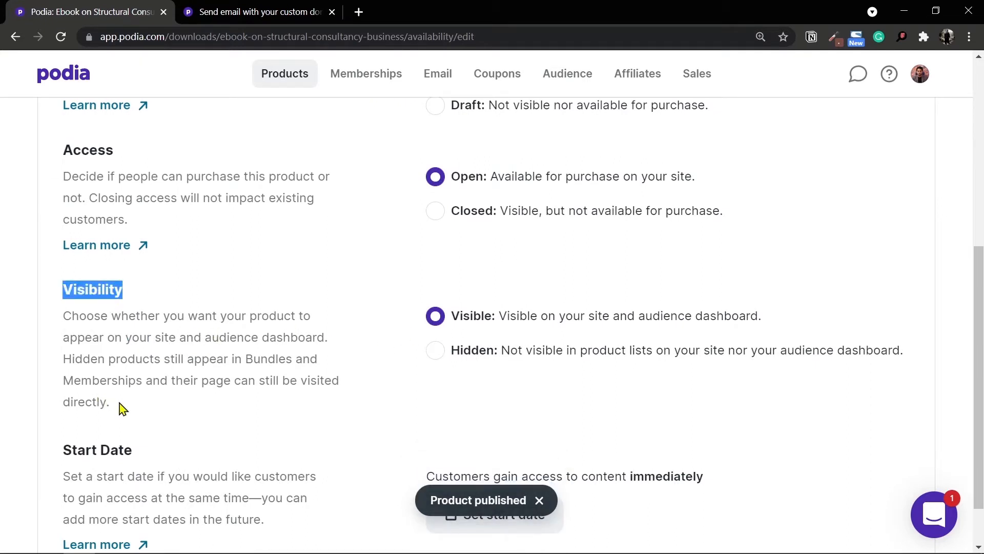
pyautogui.moveTo(115, 406); pyautogui.dragTo(64, 320)
pyautogui.click(323, 383)
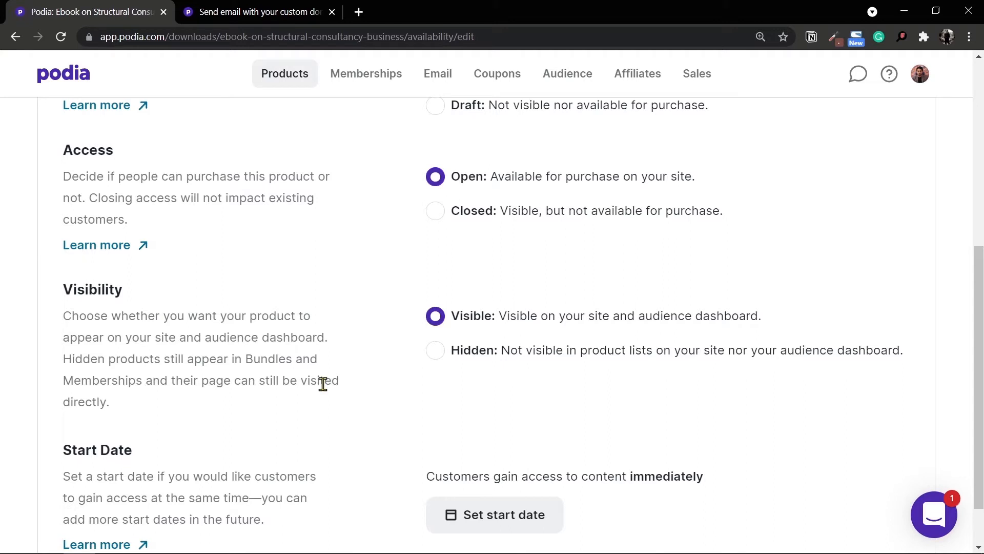
pyautogui.click(437, 353)
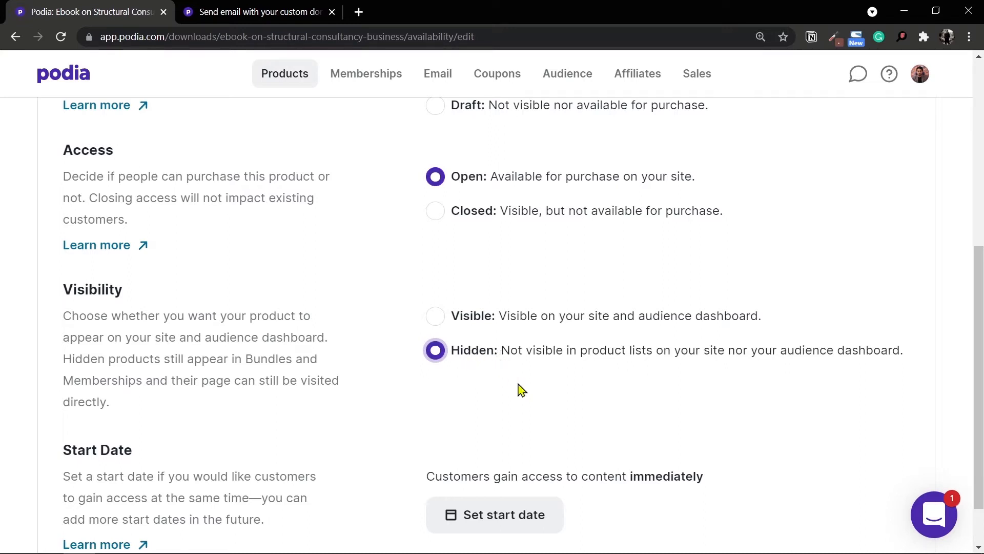
pyautogui.scroll(-2, 521, 391)
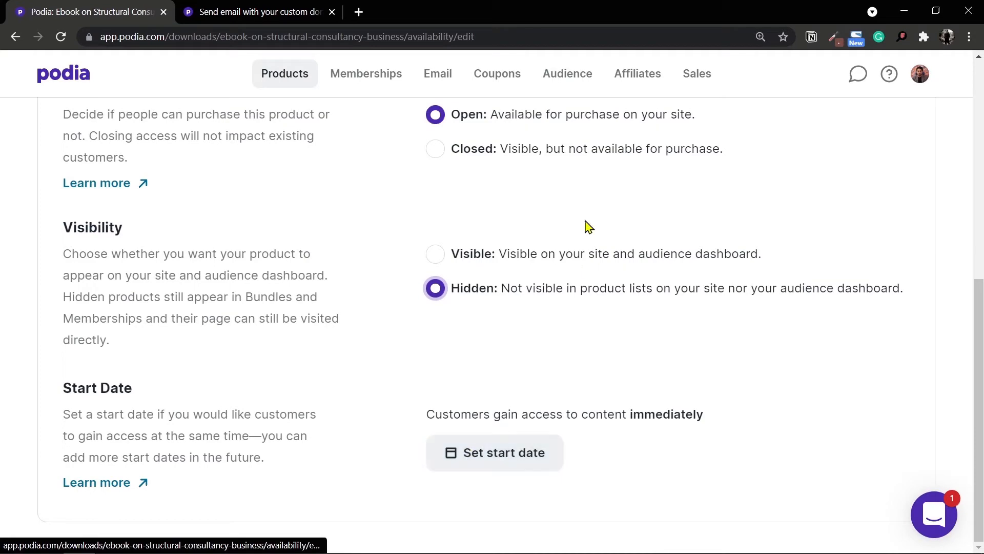
pyautogui.scroll(8, 595, 344)
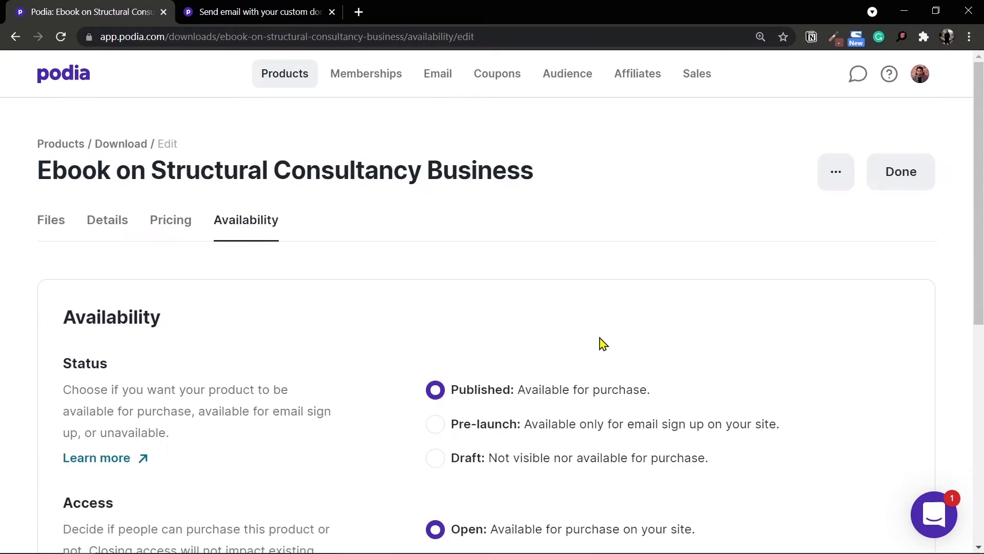
# Finish editing the ebook product and open its public page as a visitor
pyautogui.click(913, 184)
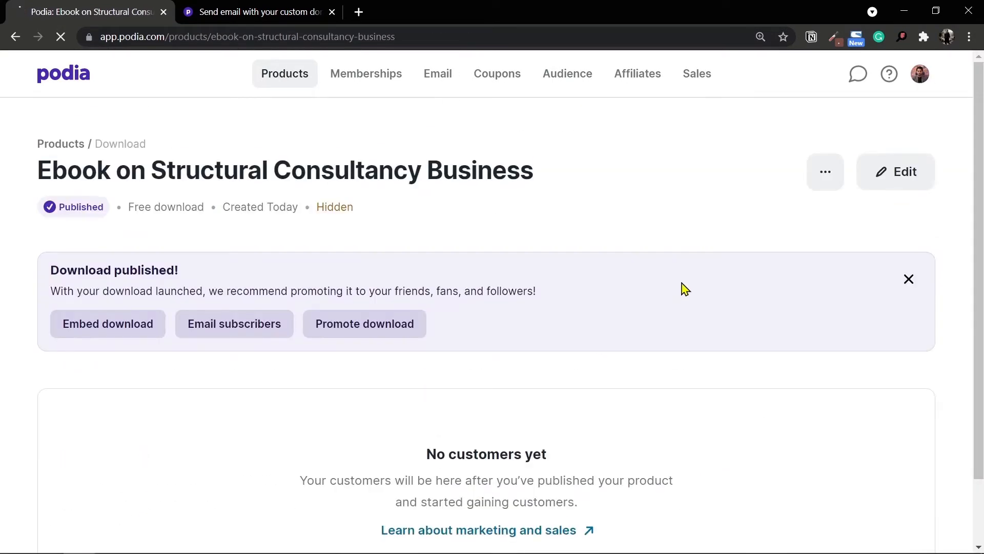
pyautogui.scroll(-2, 501, 391)
pyautogui.scroll(2, 487, 328)
pyautogui.click(826, 181)
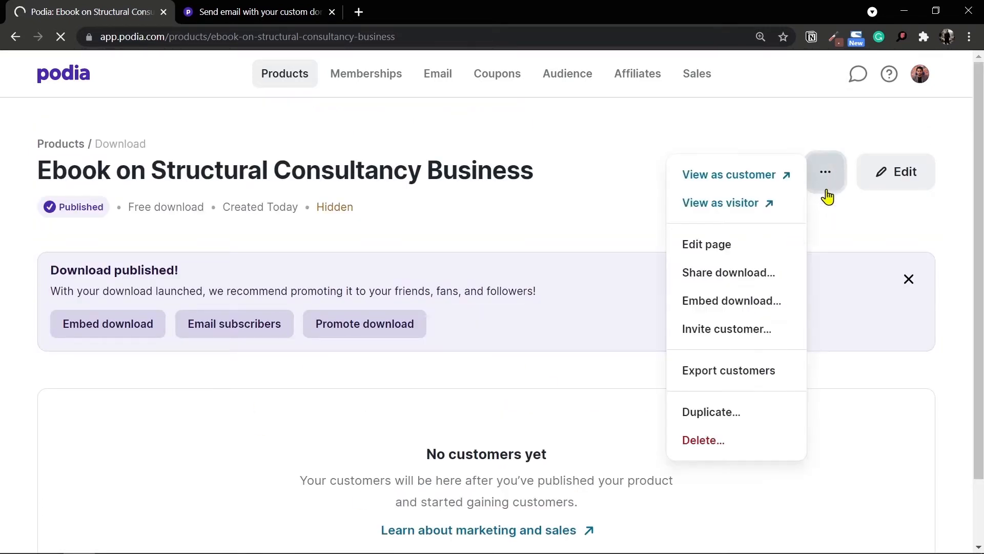
pyautogui.click(745, 208)
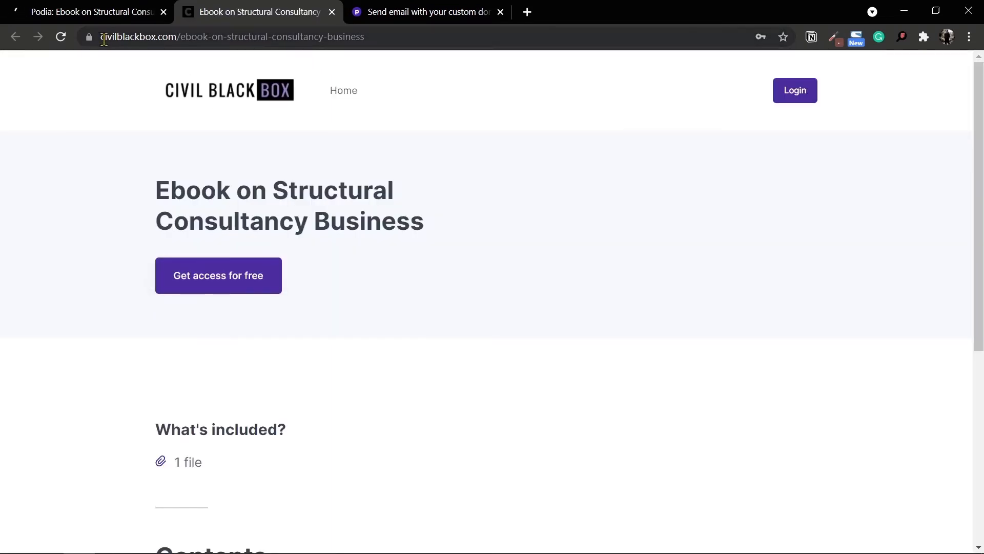
# Examine the public page's web address and title, focusing on the address part that follows the domain
pyautogui.moveTo(100, 36); pyautogui.dragTo(405, 39)
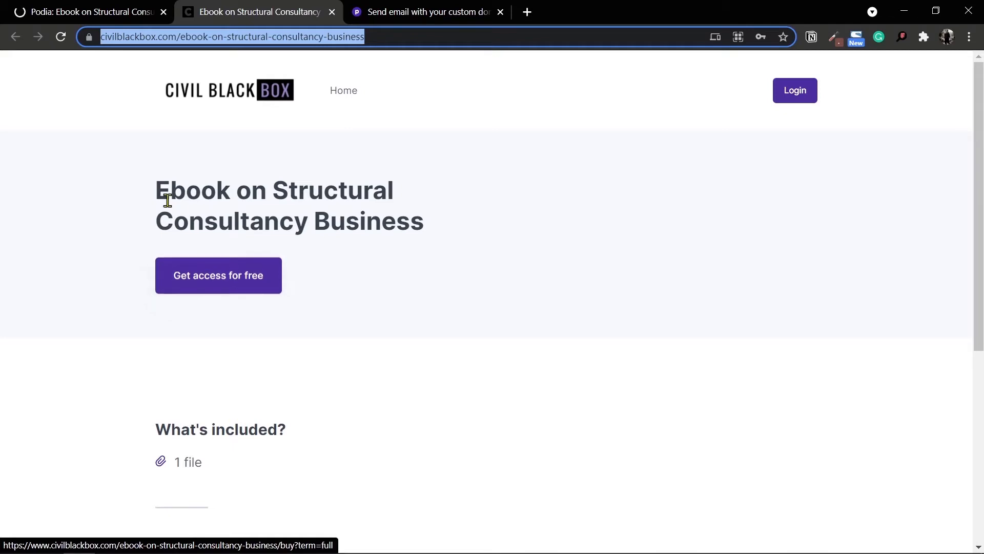
pyautogui.moveTo(156, 198); pyautogui.dragTo(433, 229)
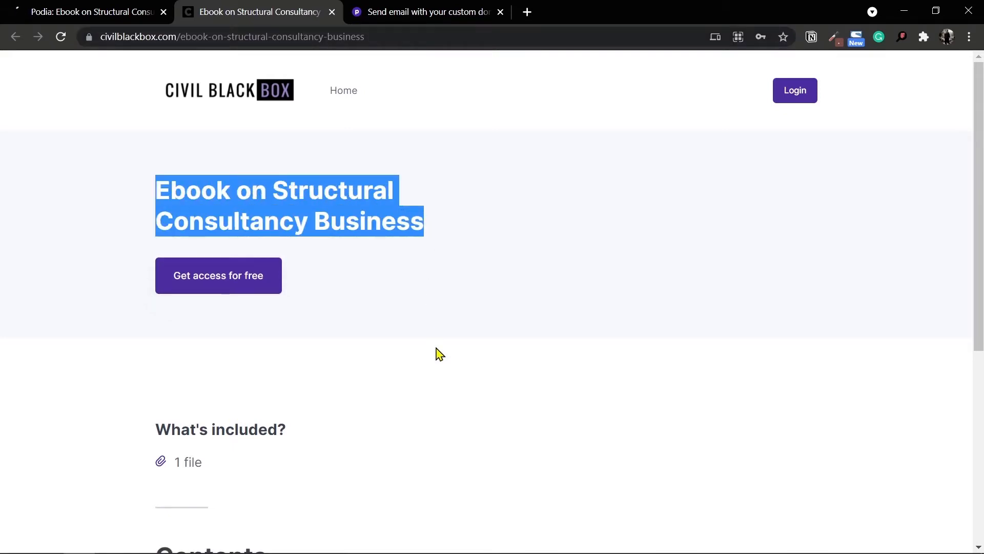
pyautogui.click(451, 387)
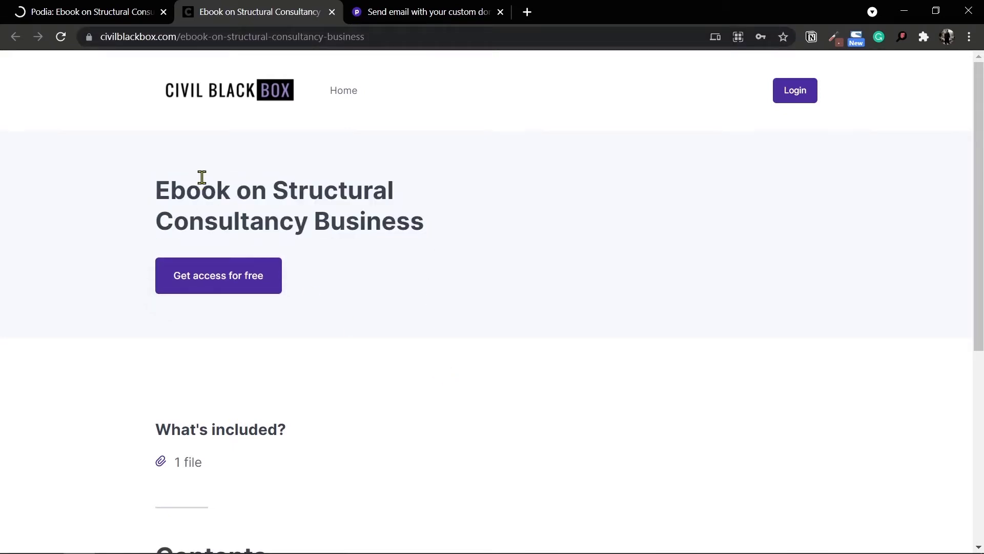
pyautogui.moveTo(372, 38); pyautogui.dragTo(183, 41)
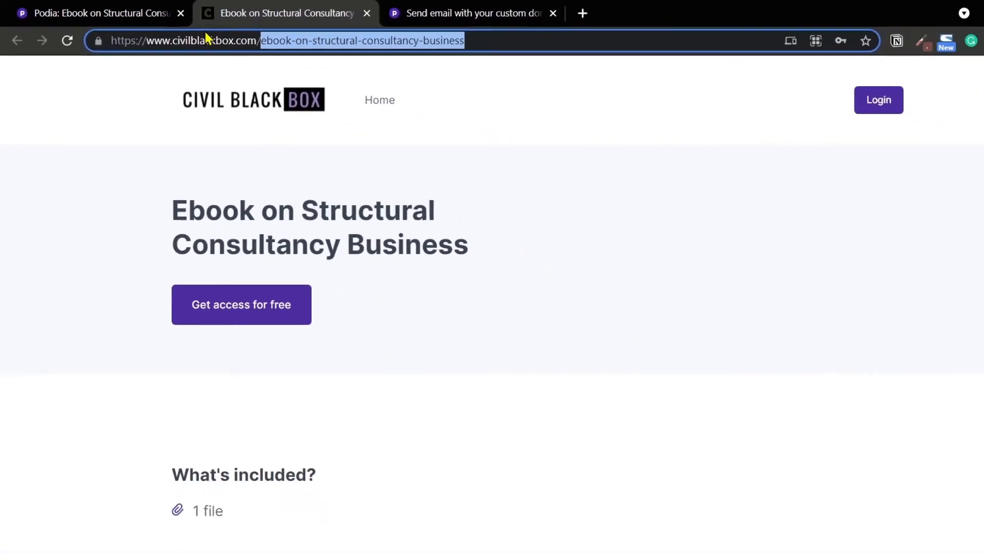
# Open the ebook product's page in the page editor and show the settings of the Ebook on Structural Consultancy Business page
pyautogui.click(121, 15)
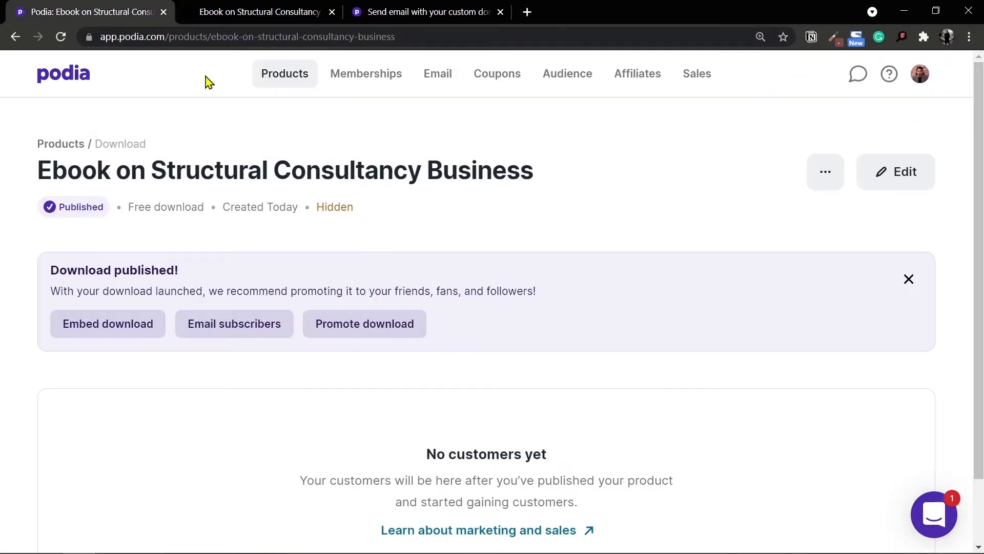
pyautogui.click(803, 161)
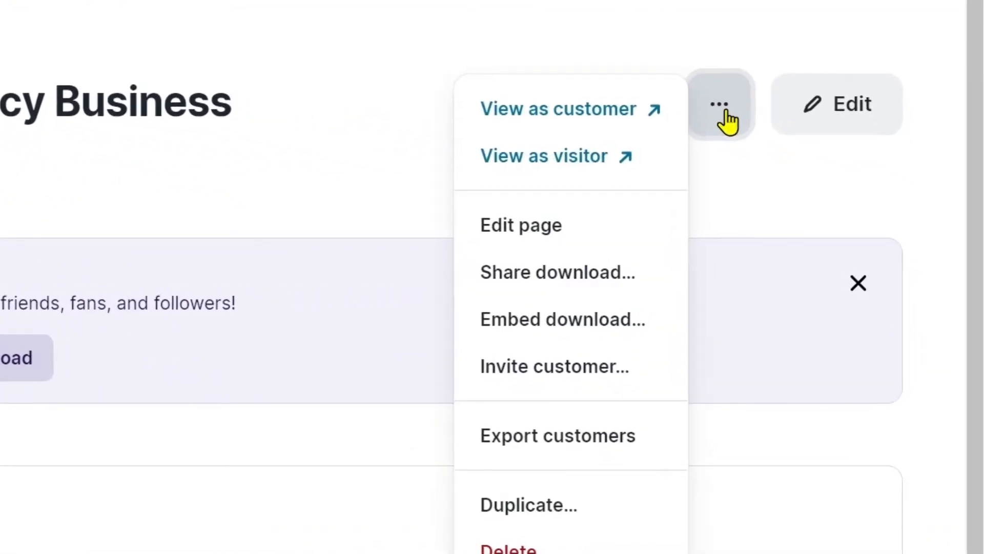
pyautogui.click(561, 233)
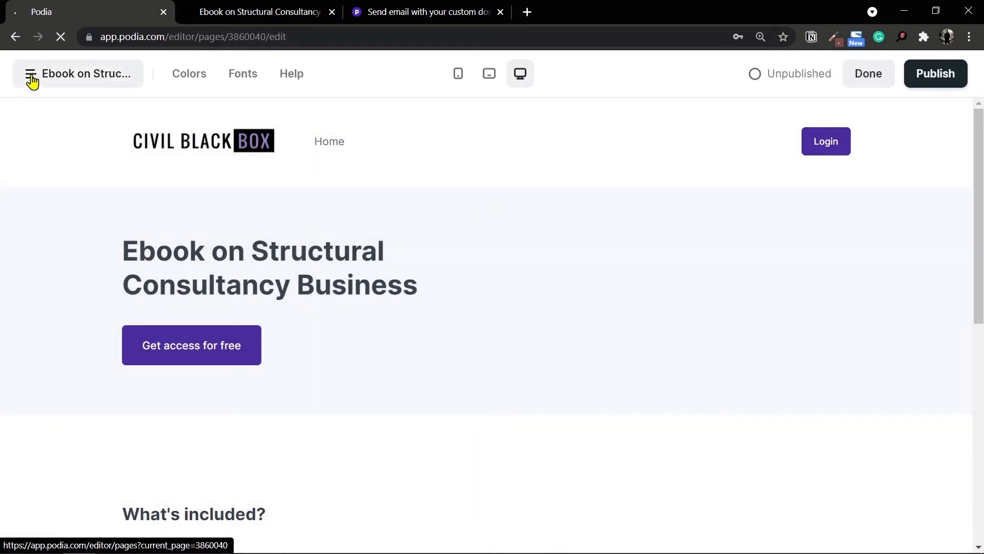
pyautogui.click(32, 80)
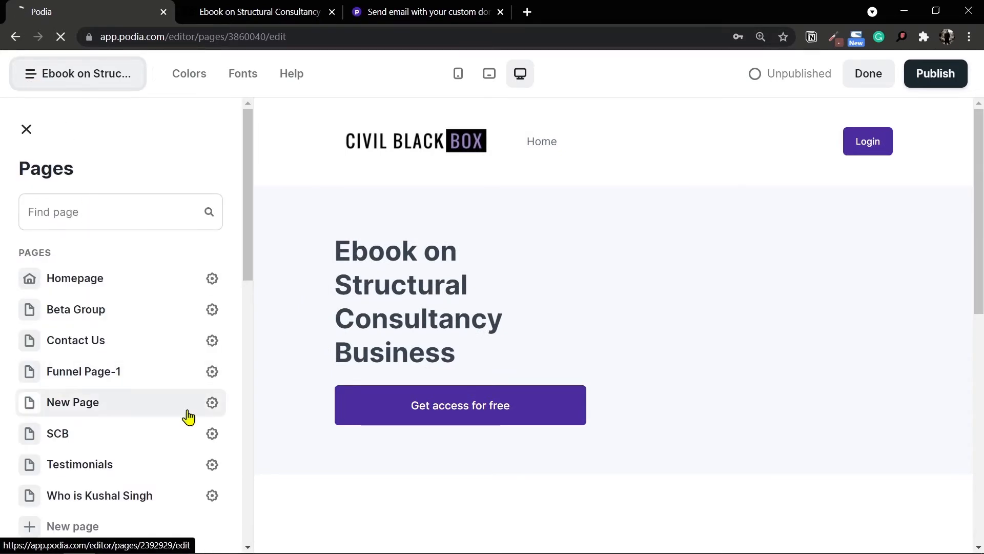
pyautogui.scroll(-7, 208, 412)
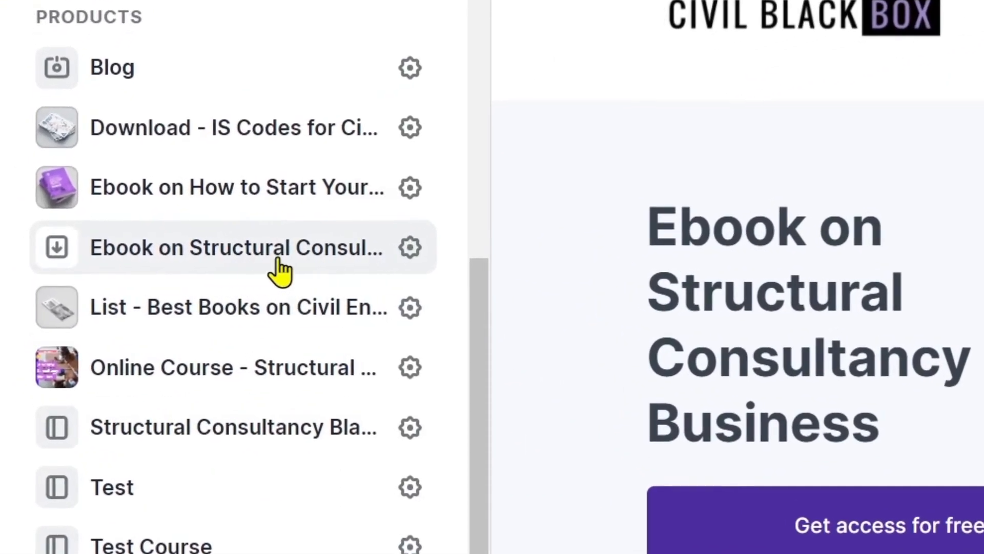
pyautogui.click(411, 252)
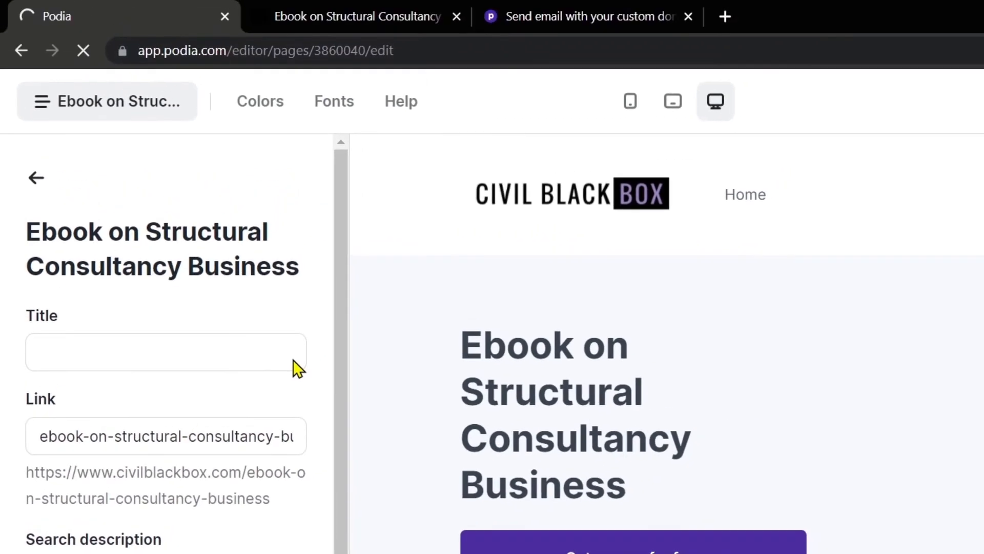
# Replace the page's link with lm2, save the page settings and leave the page editor
pyautogui.moveTo(44, 441); pyautogui.dragTo(305, 440)
pyautogui.click(402, 20)
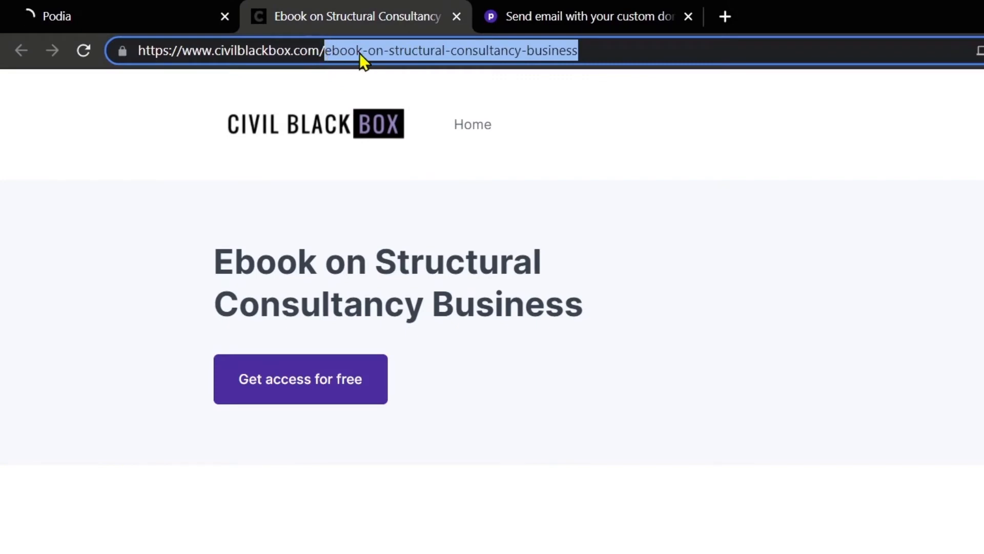
pyautogui.click(136, 23)
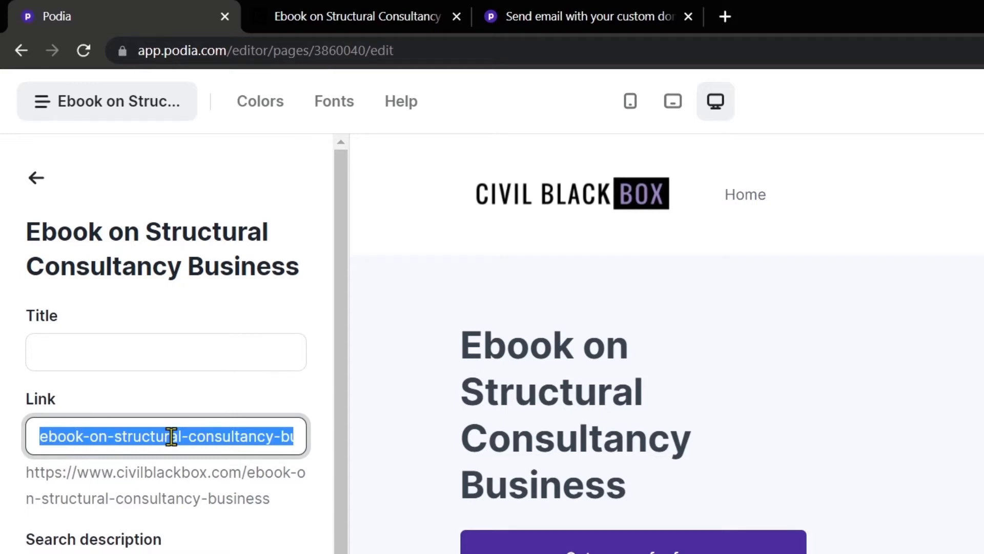
pyautogui.press('BackSpace')
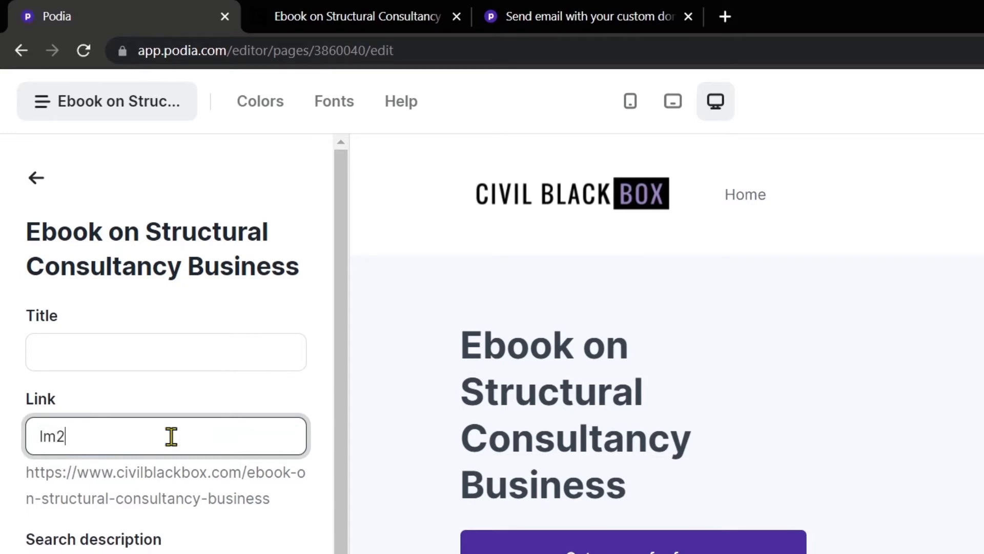
pyautogui.scroll(-2, 171, 423)
pyautogui.click(131, 493)
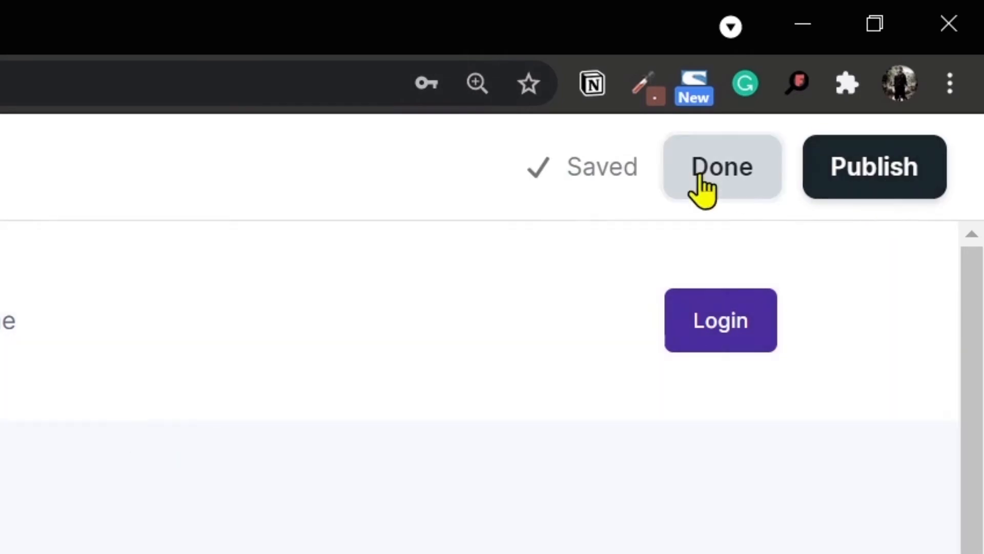
pyautogui.click(759, 146)
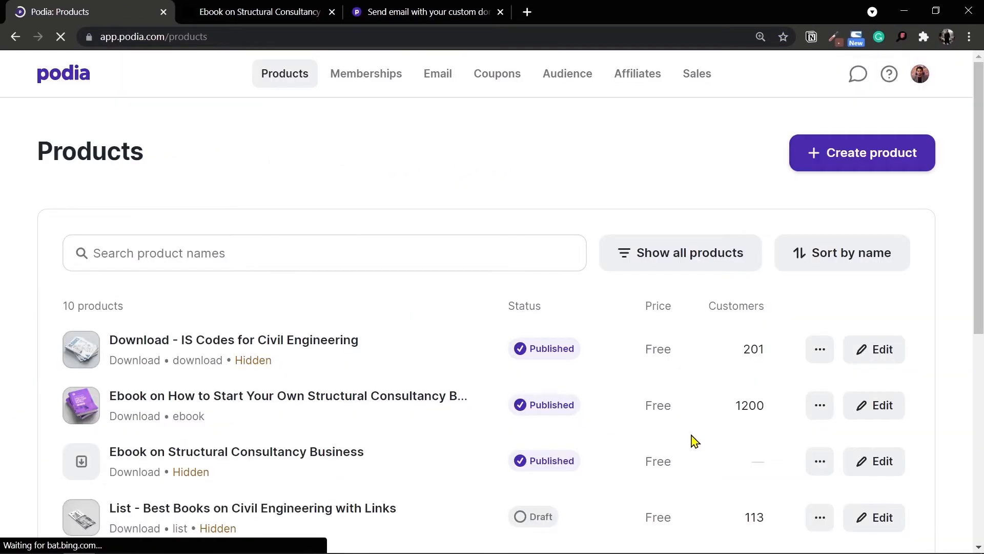
# View the Ebook on Structural Consultancy Business product as a visitor and check the ending of its web address
pyautogui.click(820, 461)
pyautogui.click(765, 501)
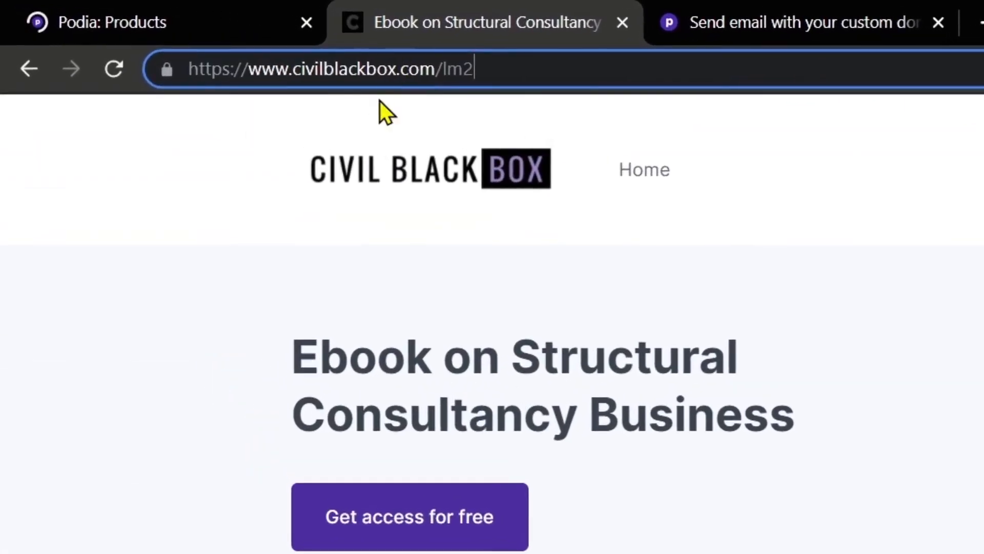
pyautogui.moveTo(525, 61); pyautogui.dragTo(175, 69)
pyautogui.click(523, 67)
pyautogui.moveTo(501, 78); pyautogui.dragTo(445, 78)
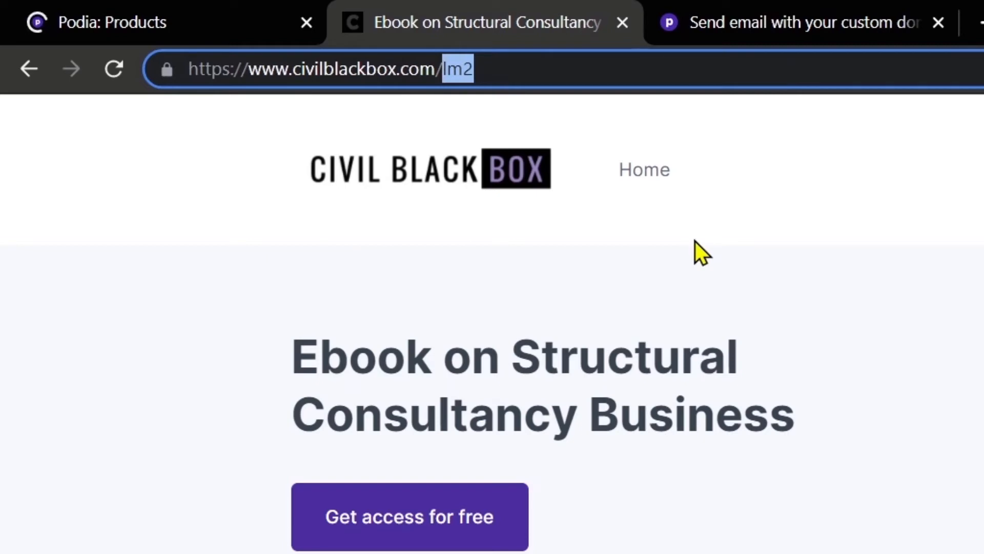
pyautogui.click(538, 67)
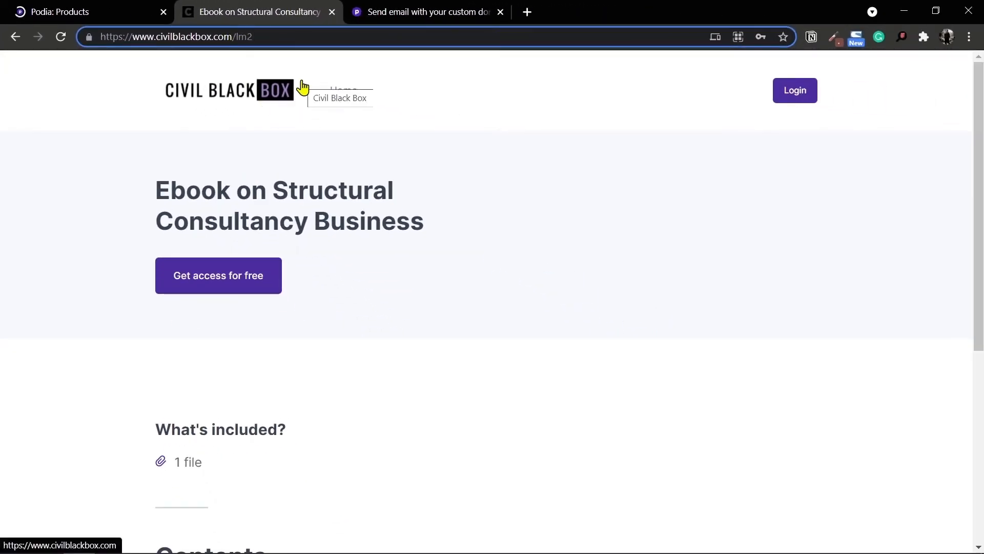
# Copy the product page's address and load it in a new incognito window
pyautogui.moveTo(254, 37); pyautogui.dragTo(86, 51)
pyautogui.hotkey('ctrl', 'c')
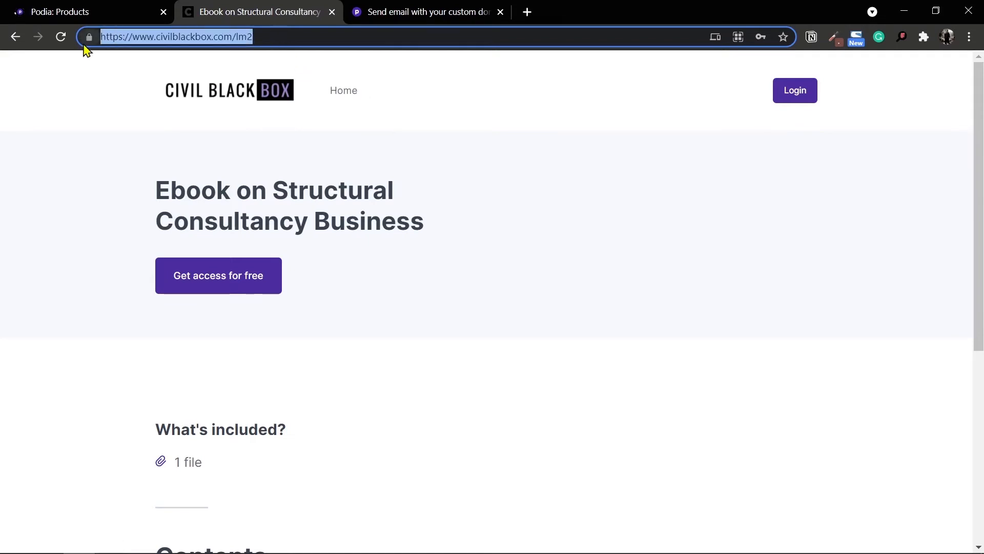
pyautogui.click(970, 36)
pyautogui.click(927, 92)
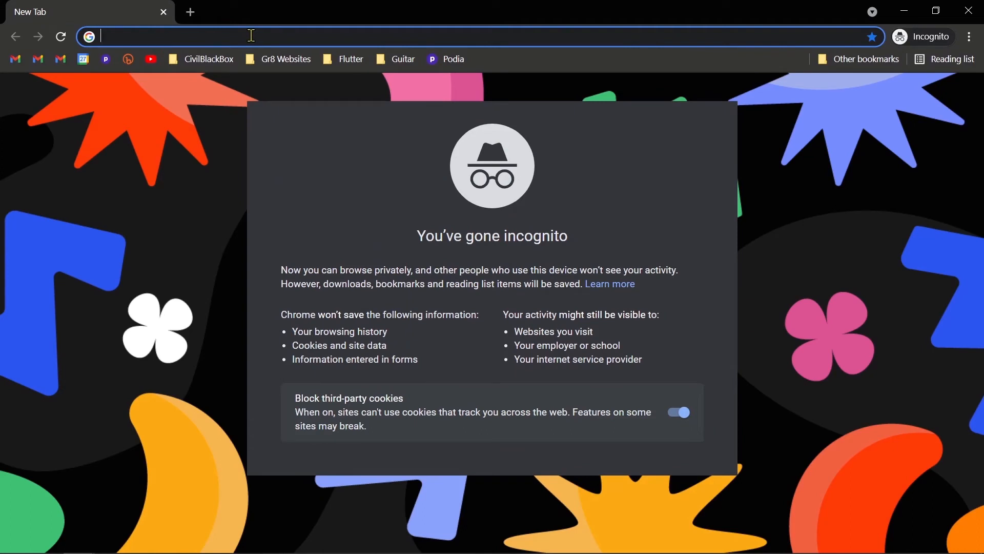
pyautogui.hotkey('ctrl', 'v')
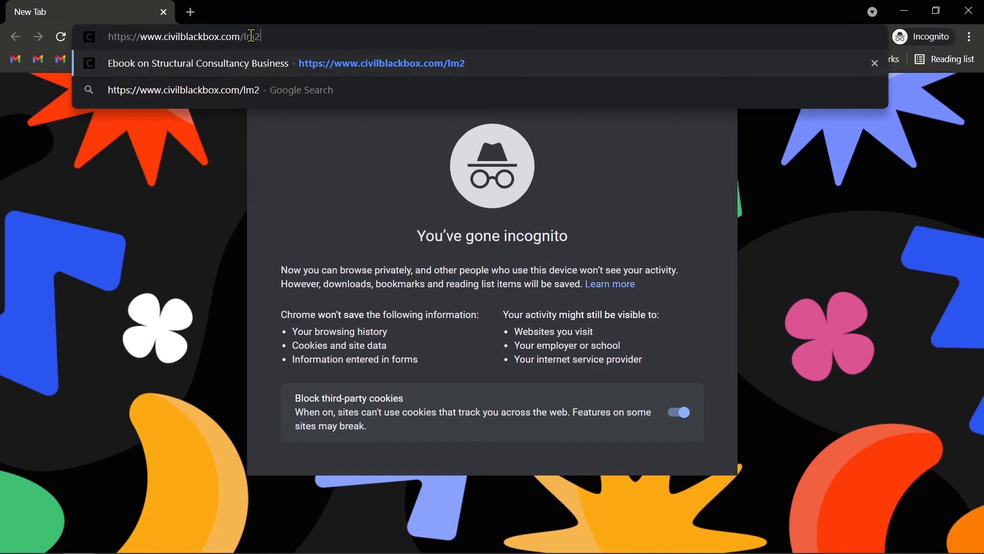
pyautogui.press('Return')
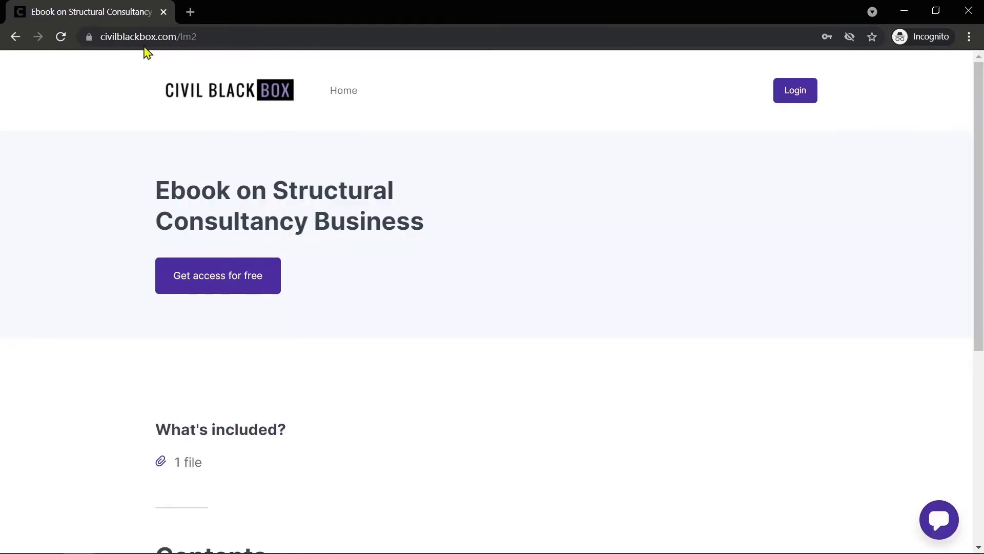
# Review the product page's contents, then request free access with the customer's email address, accepting the terms and confirming the order
pyautogui.scroll(-6, 578, 349)
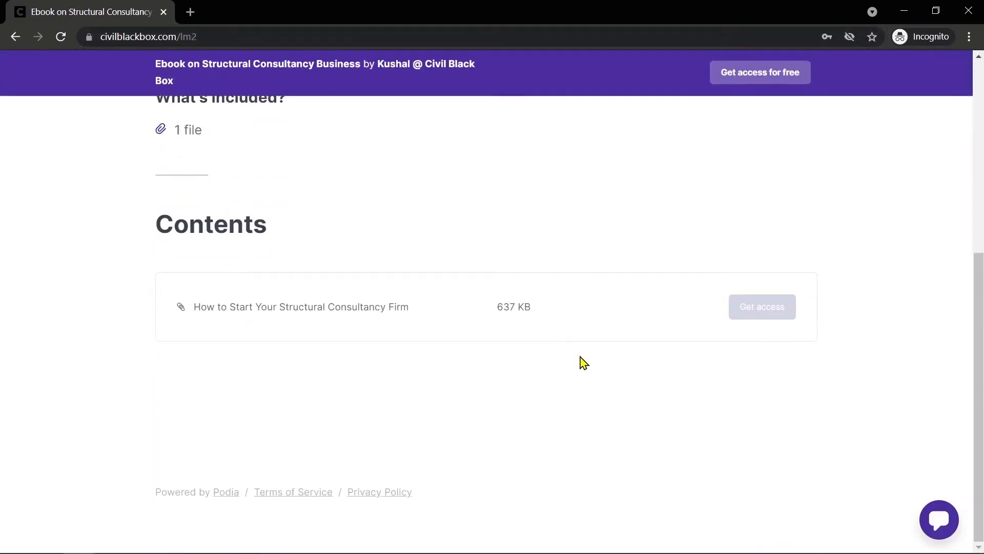
pyautogui.scroll(6, 583, 362)
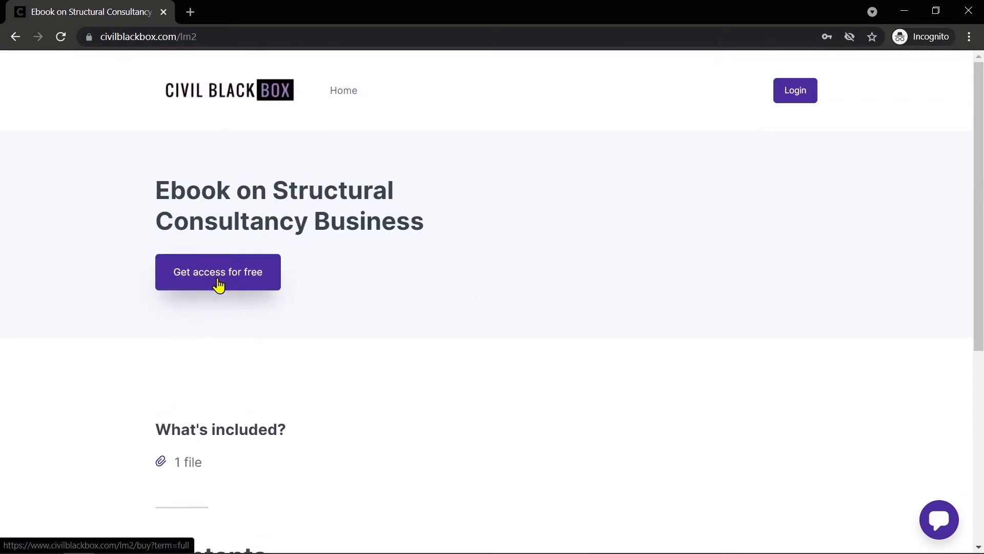
pyautogui.click(237, 280)
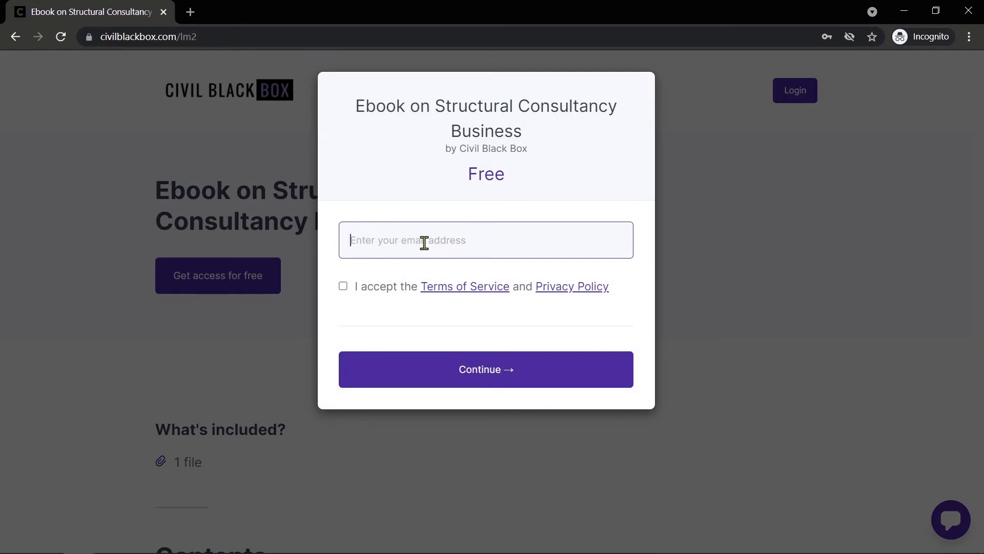
pyautogui.hotkey('ctrl', 'v')
pyautogui.click(343, 286)
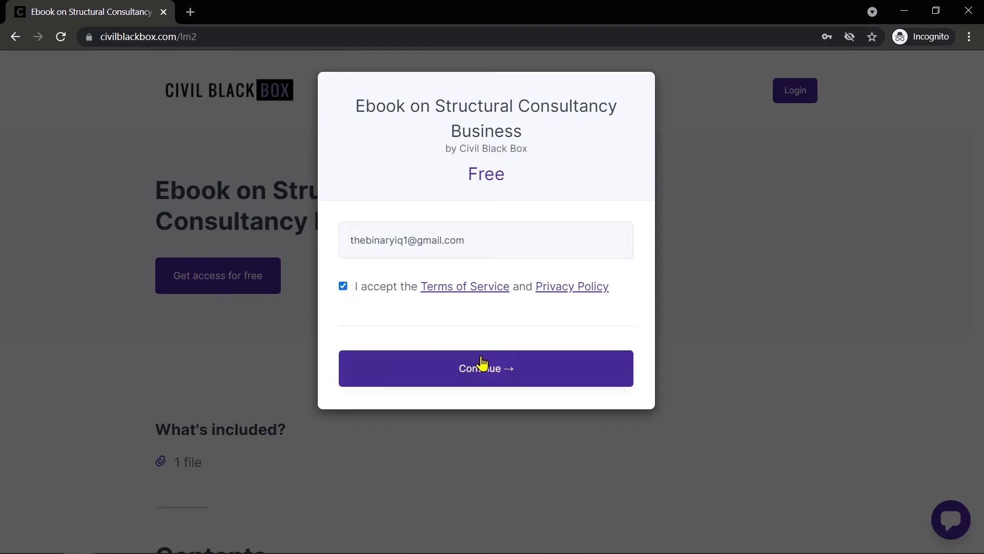
pyautogui.click(522, 377)
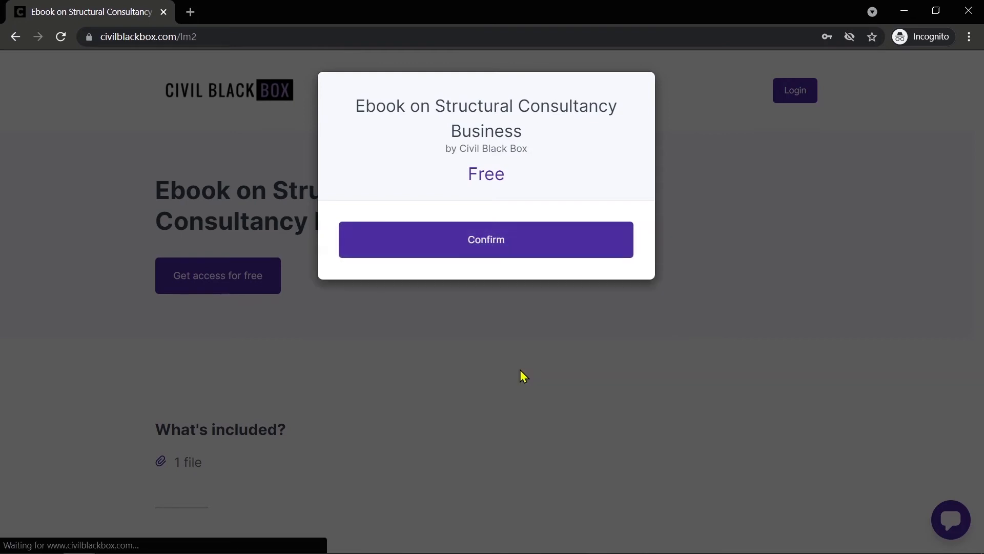
pyautogui.click(475, 242)
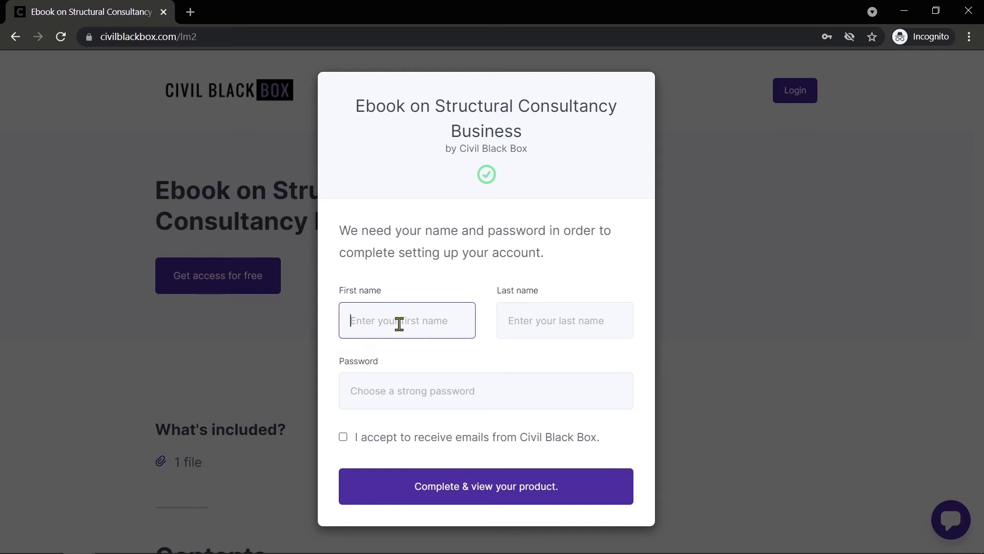
# Enter the customer's first name, last name and account password, accept emails from Civil Black Box, and complete the account setup
pyautogui.write('Kush')
pyautogui.press('BackSpace')
pyautogui.press('BackSpace')
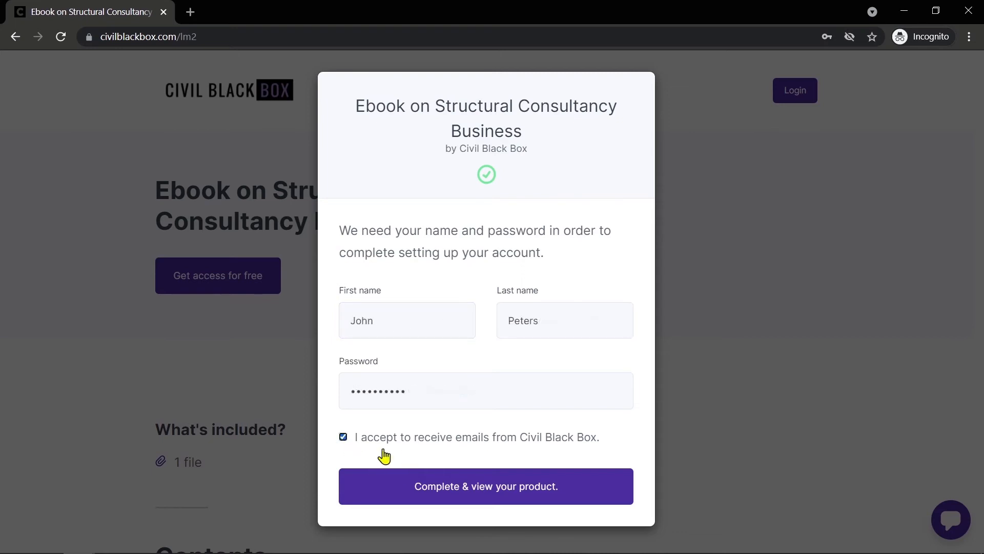
pyautogui.click(513, 488)
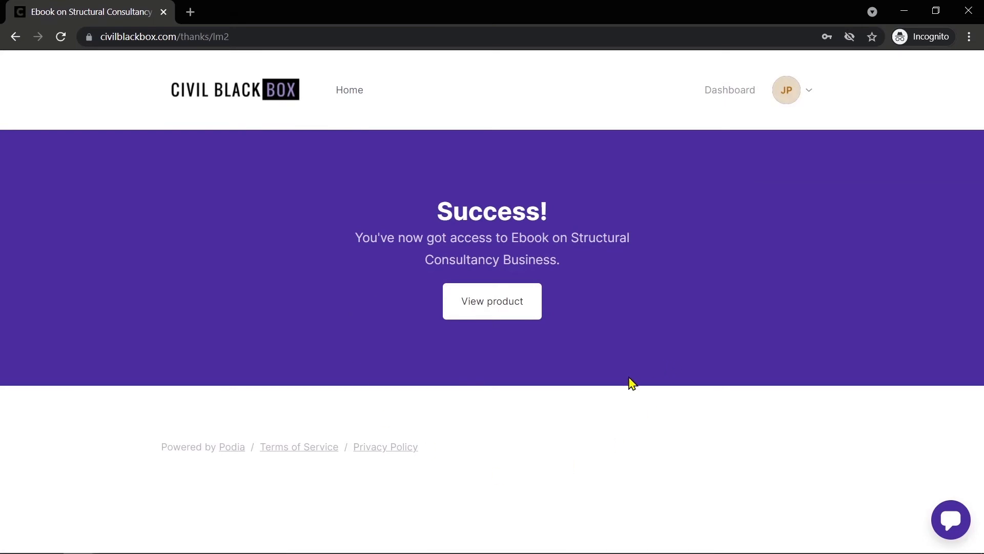
# View the obtained product and download the file How to Start Your Structural Consultancy Firm
pyautogui.click(504, 312)
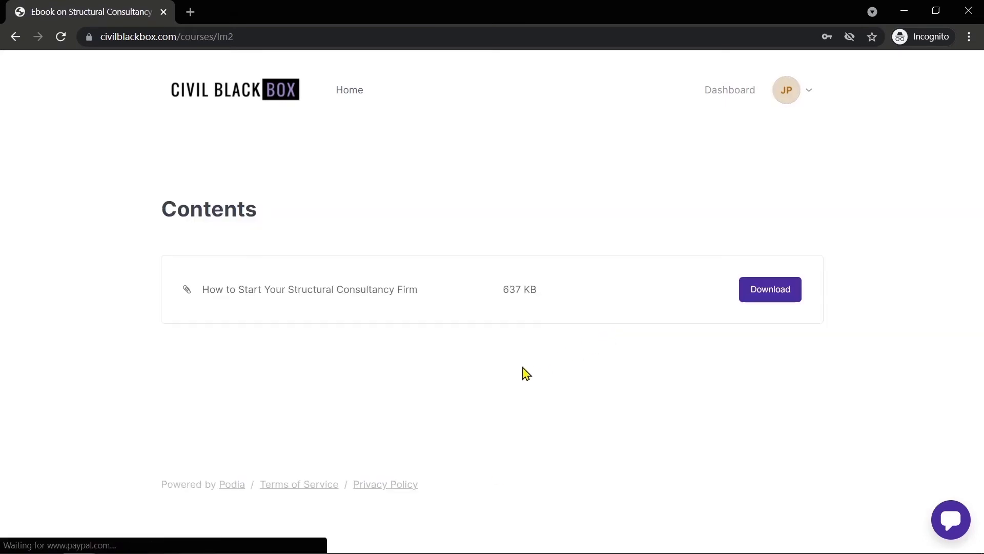
pyautogui.click(766, 289)
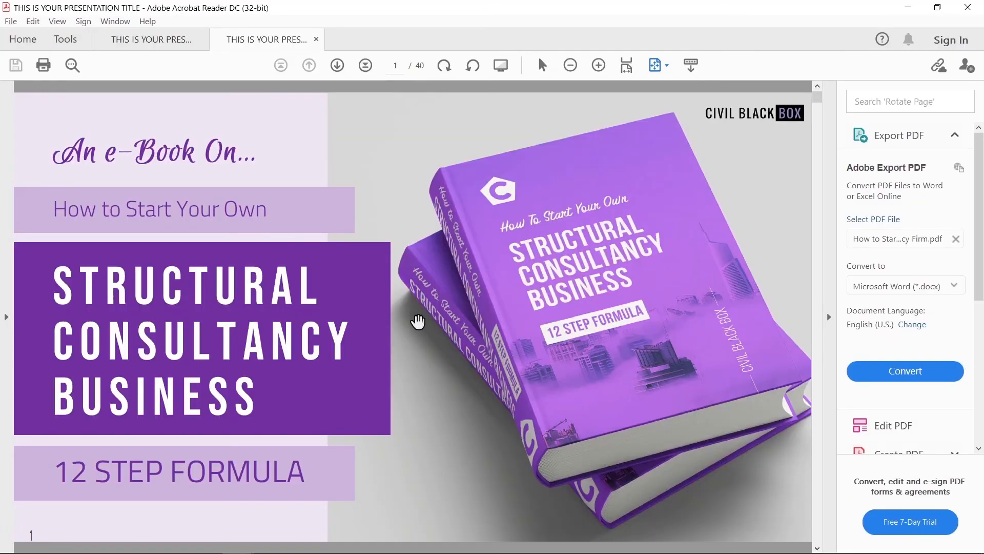
# Skim the downloaded ebook's pages, then close only its document and the incognito window
pyautogui.scroll(-4, 461, 307)
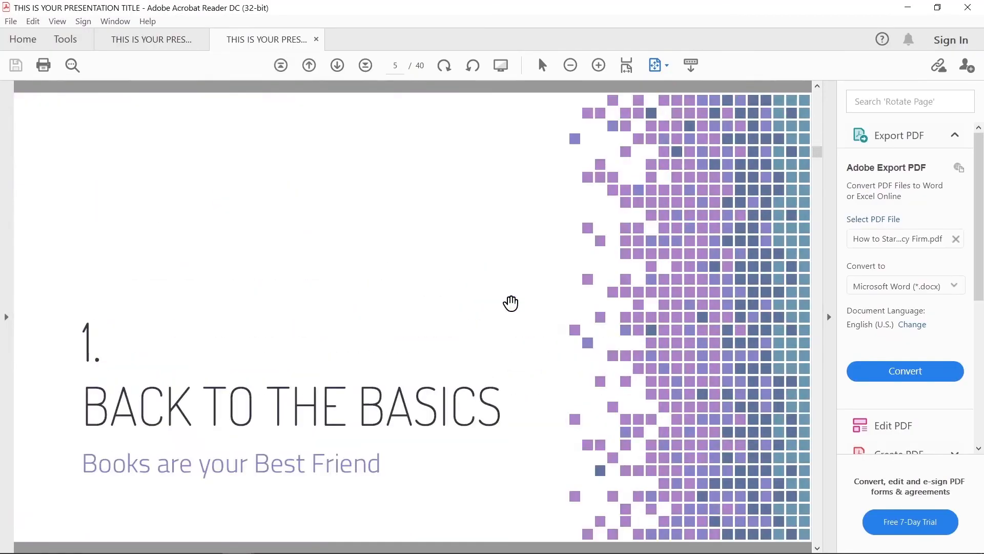
pyautogui.scroll(-17, 511, 303)
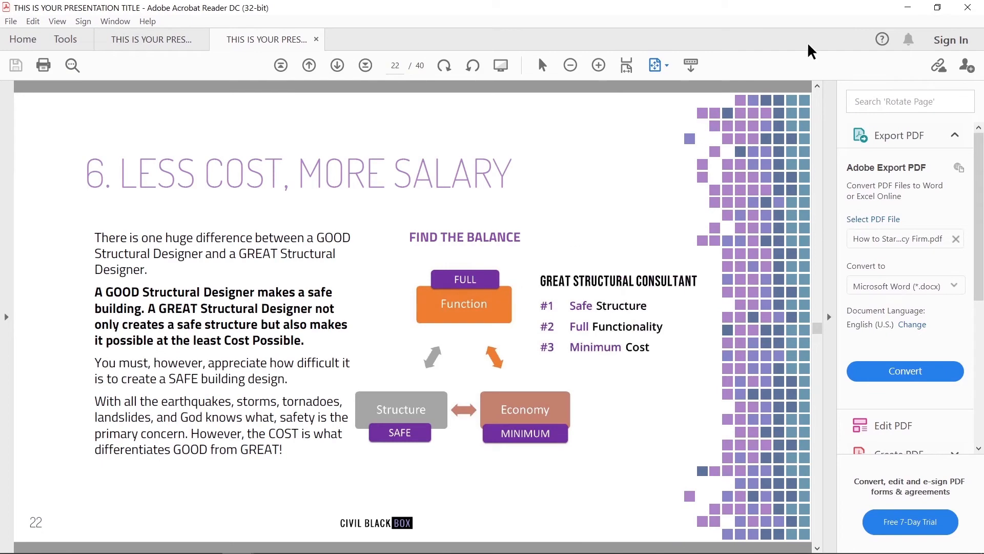
pyautogui.click(968, 8)
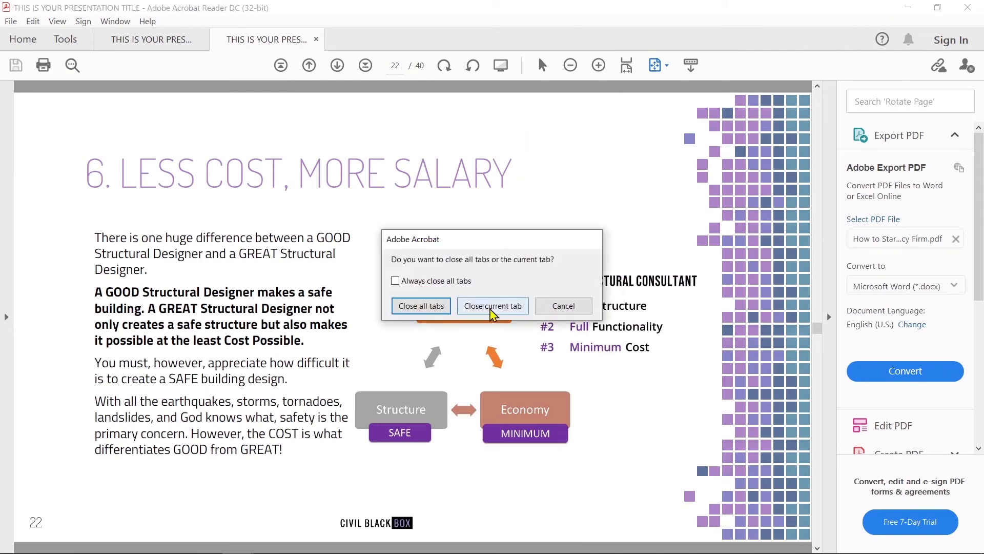
pyautogui.click(491, 306)
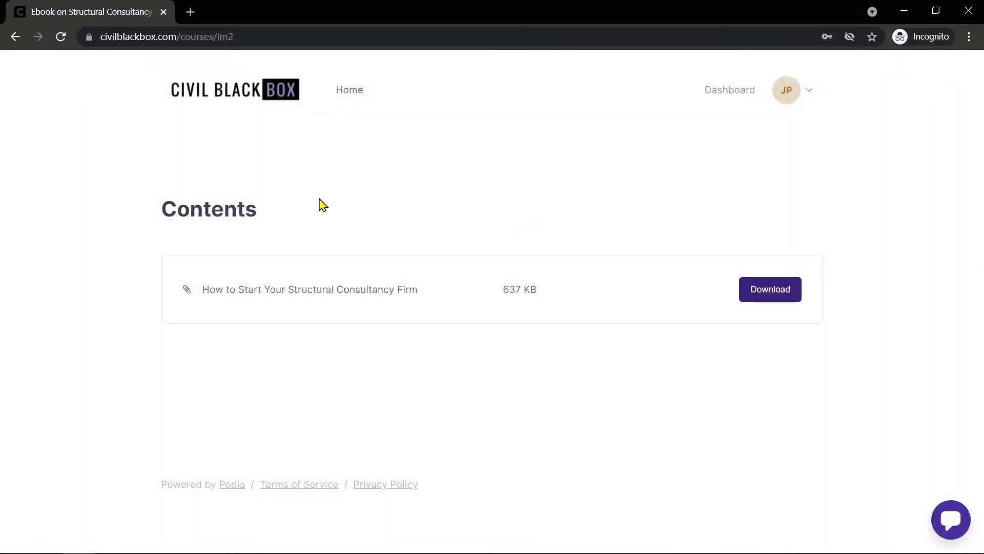
pyautogui.click(968, 11)
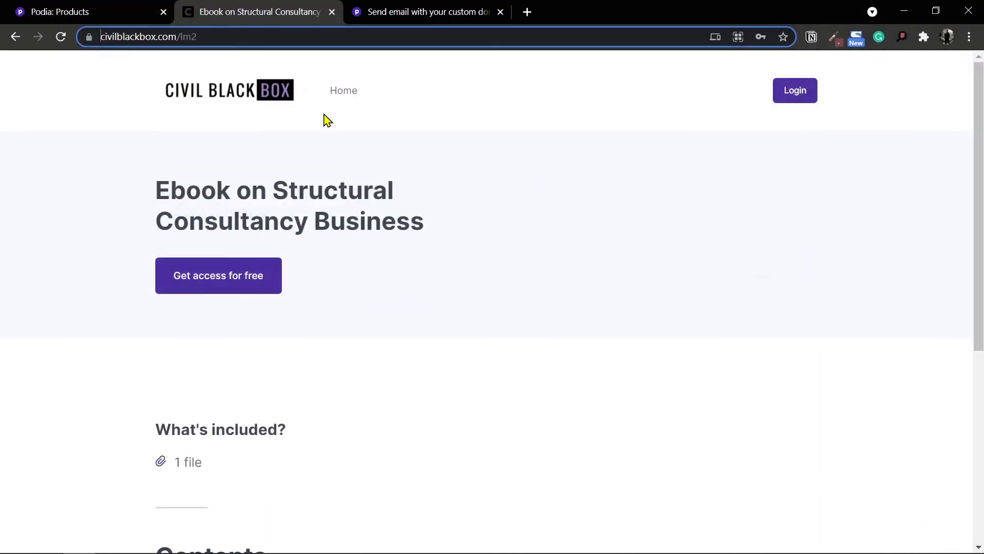
# Return to the Podia product list and view the customers of Ebook on Structural Consultancy Business
pyautogui.click(98, 16)
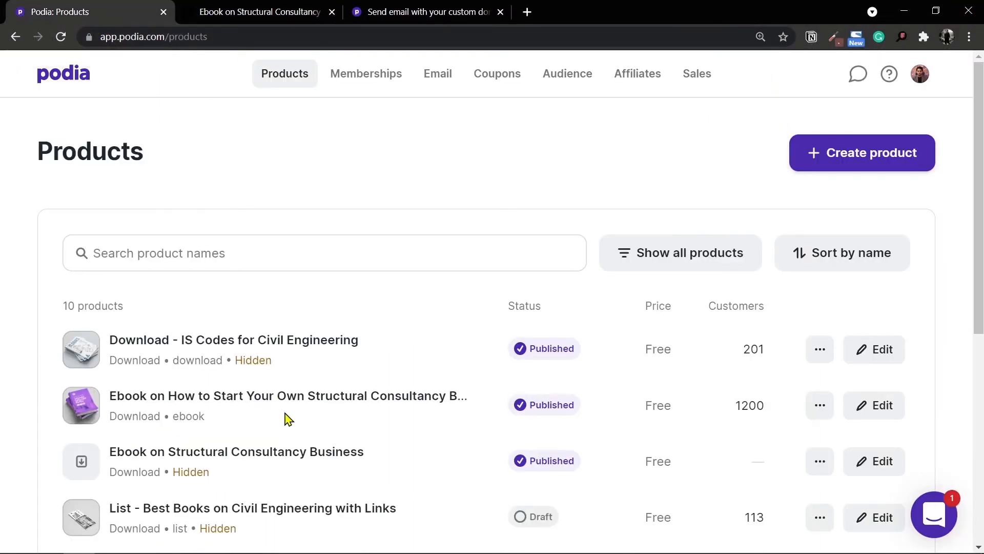
pyautogui.scroll(-1, 328, 419)
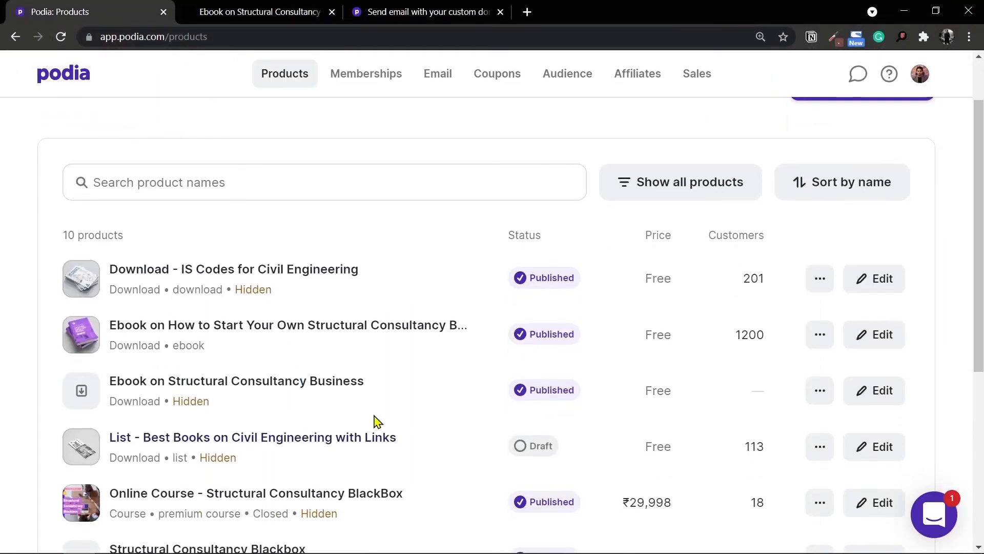
pyautogui.click(214, 389)
pyautogui.scroll(-1, 483, 387)
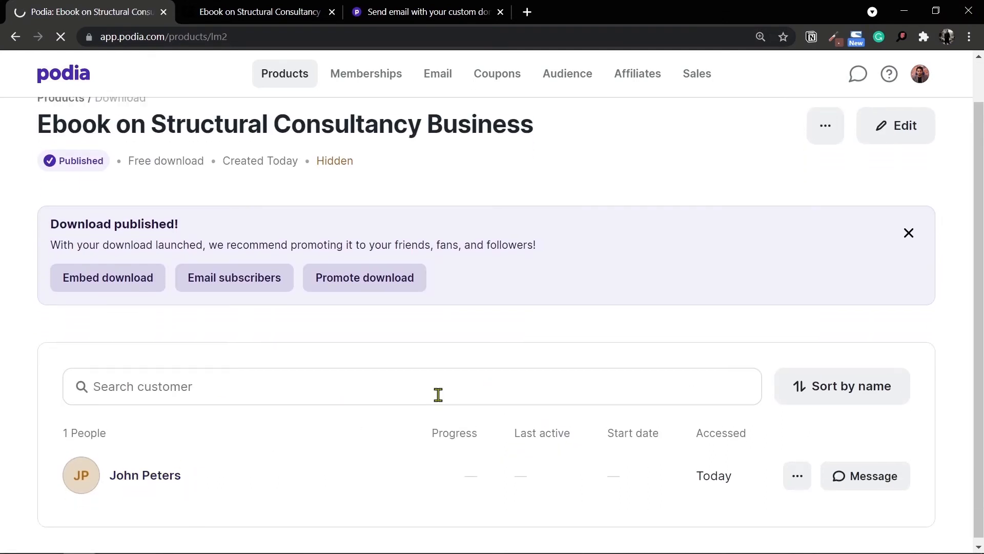
pyautogui.scroll(1, 359, 153)
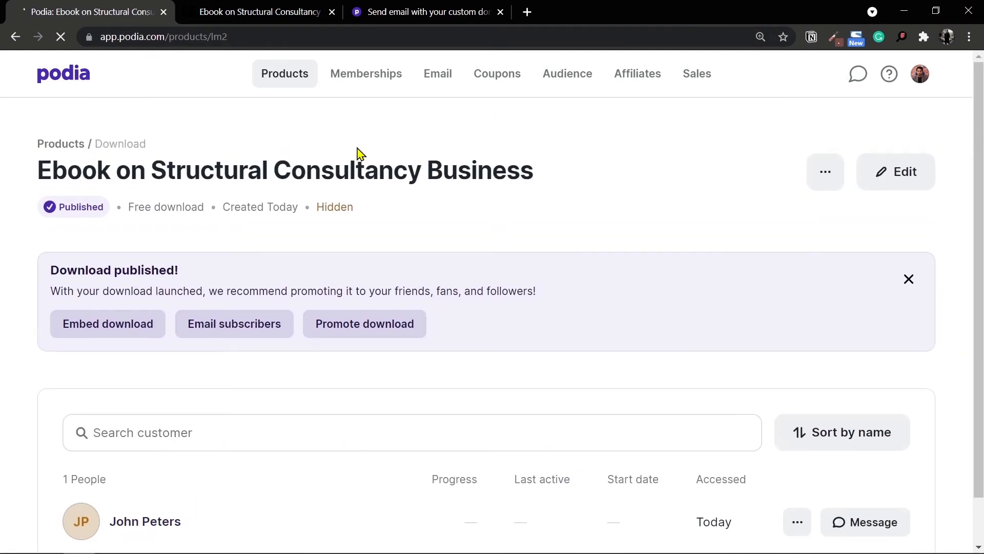
# Start a new email broadcast, try Ebook on Structural Consultancy Business customers as recipients, deselect them and go back to the email overview
pyautogui.click(444, 84)
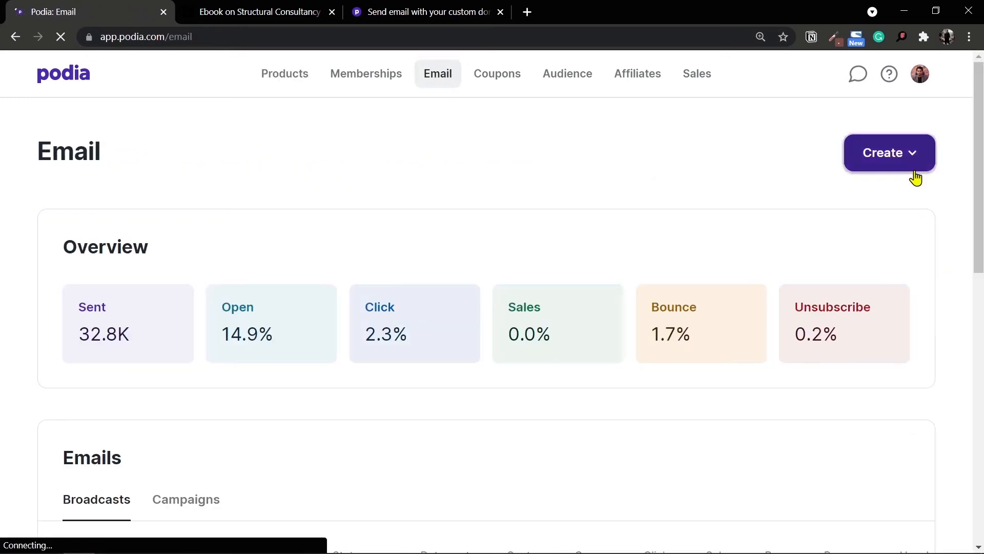
pyautogui.click(916, 175)
pyautogui.click(802, 214)
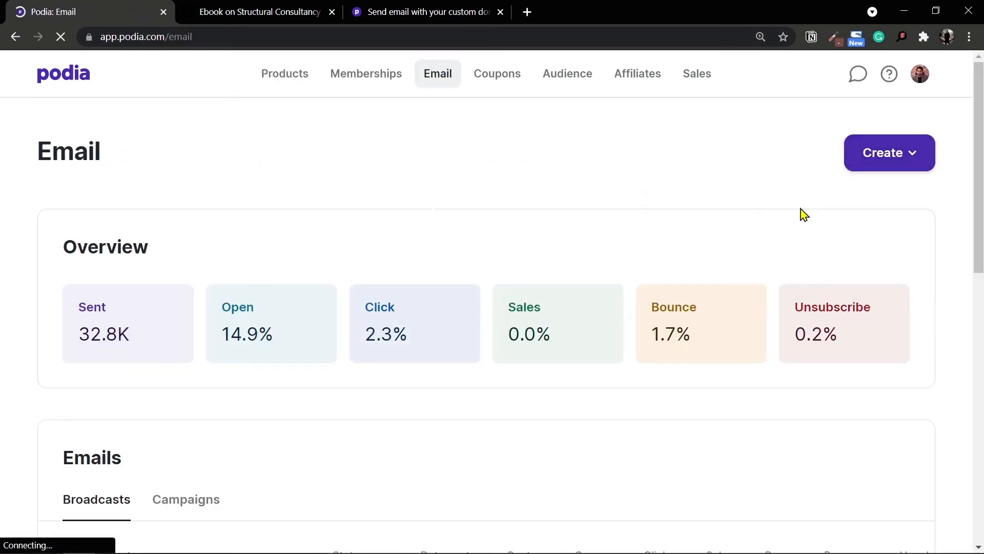
pyautogui.scroll(-4, 743, 279)
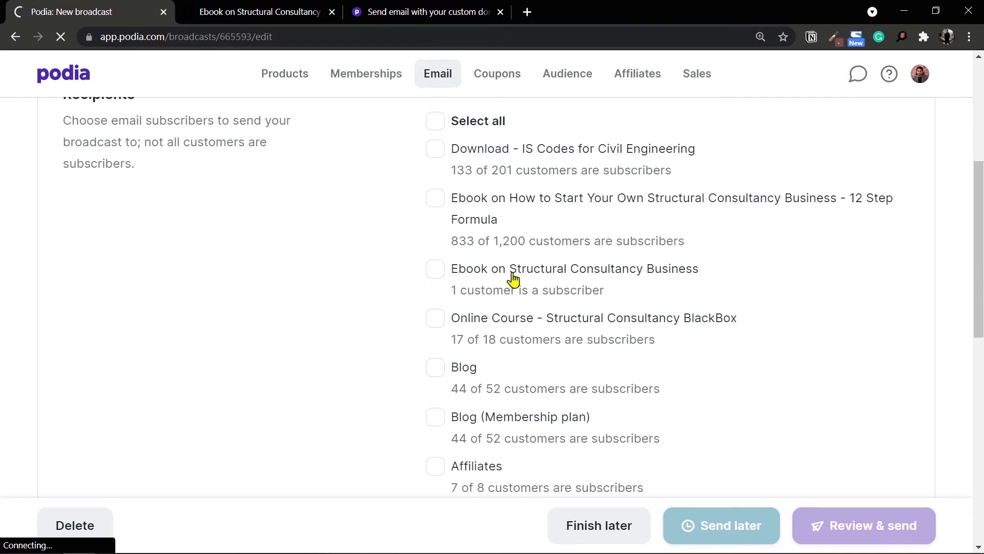
pyautogui.click(451, 281)
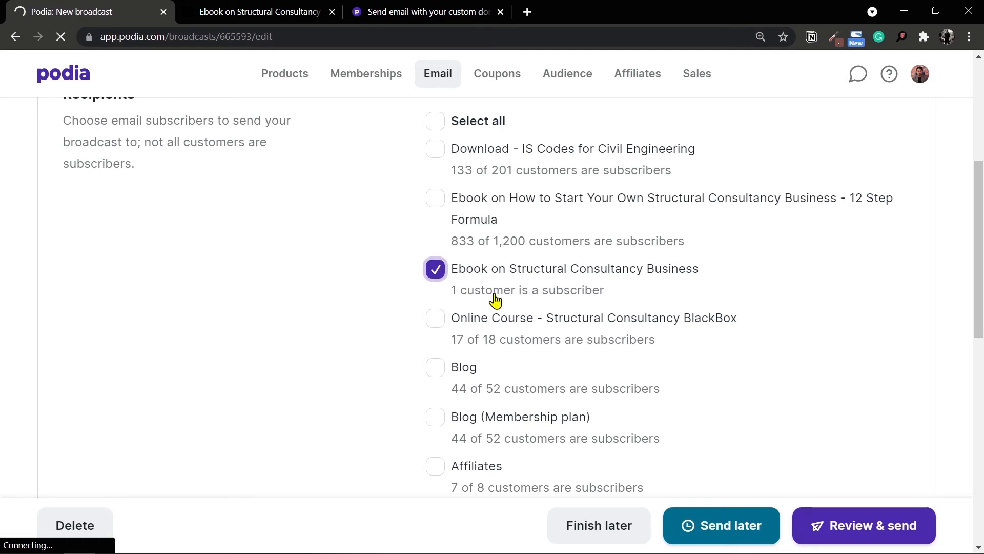
pyautogui.click(450, 279)
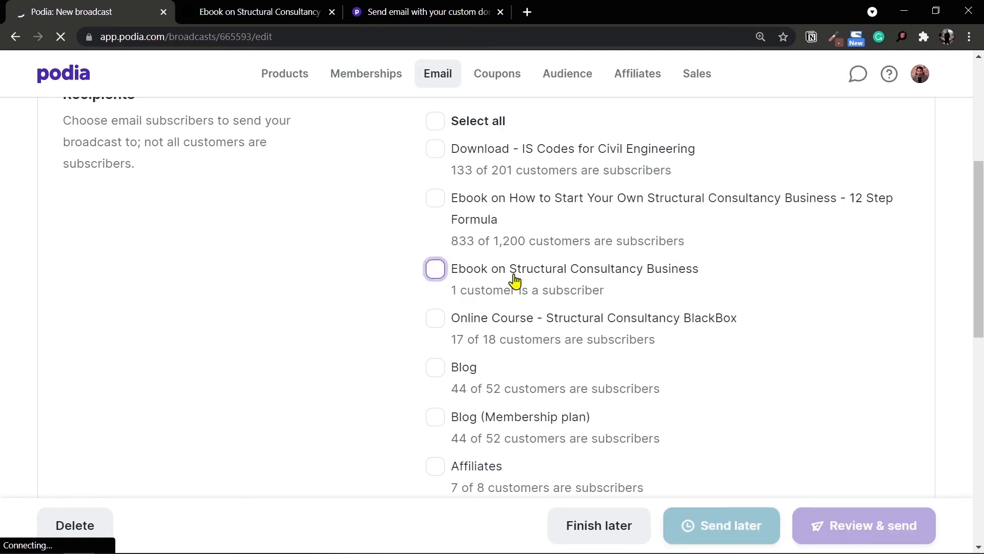
pyautogui.scroll(5, 674, 308)
pyautogui.click(16, 38)
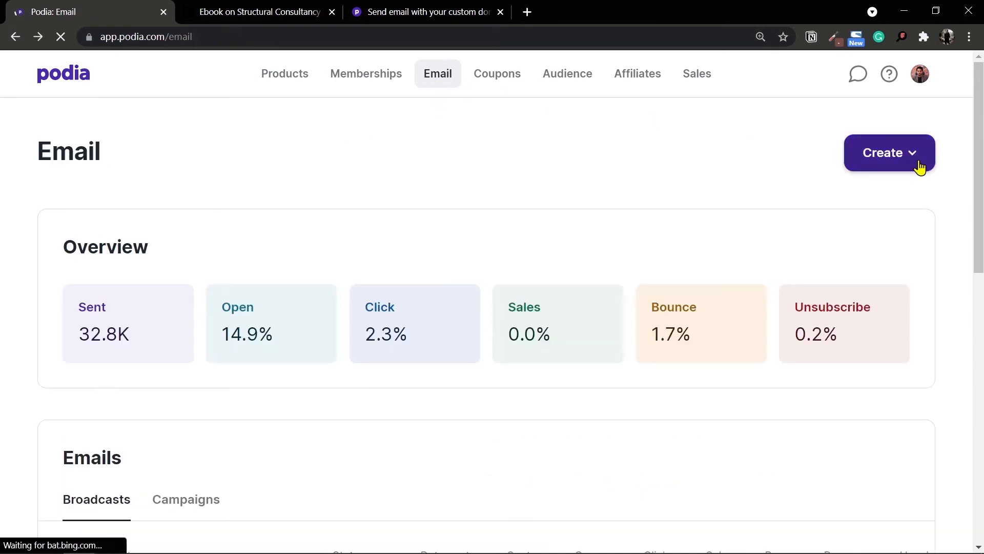
# Create a new email campaign with the entrance condition Purchased product set to Ebook on Structural Consultancy Business, and review its email series section
pyautogui.click(918, 164)
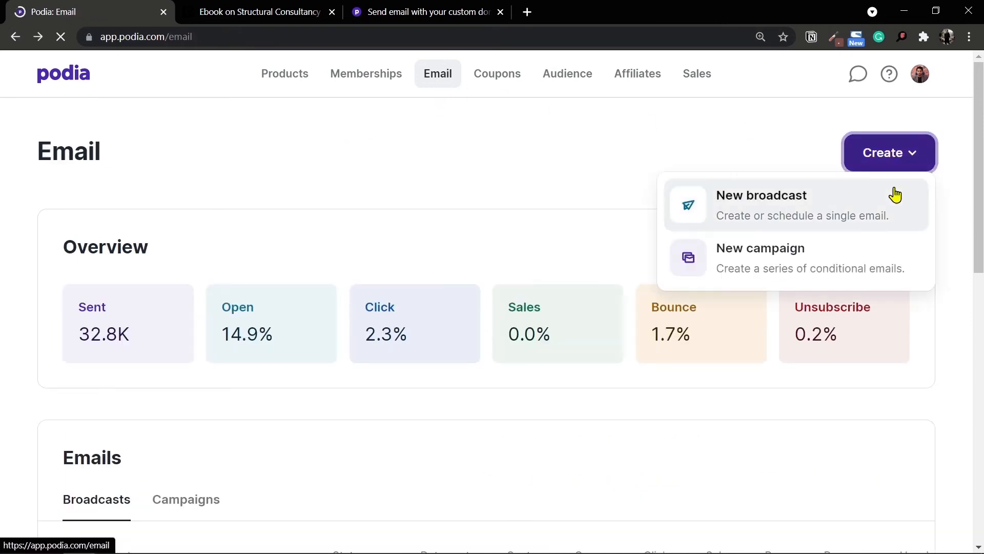
pyautogui.click(839, 274)
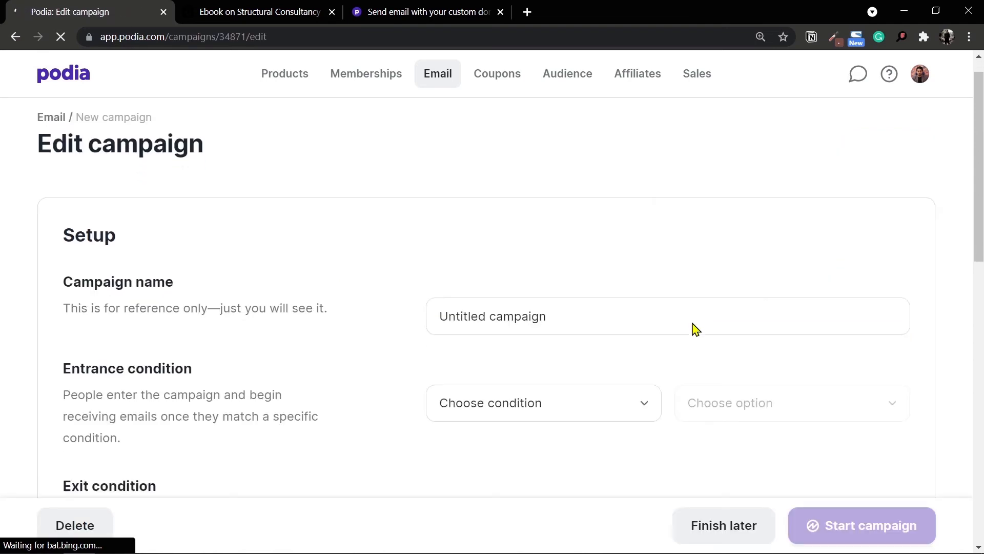
pyautogui.scroll(-2, 528, 202)
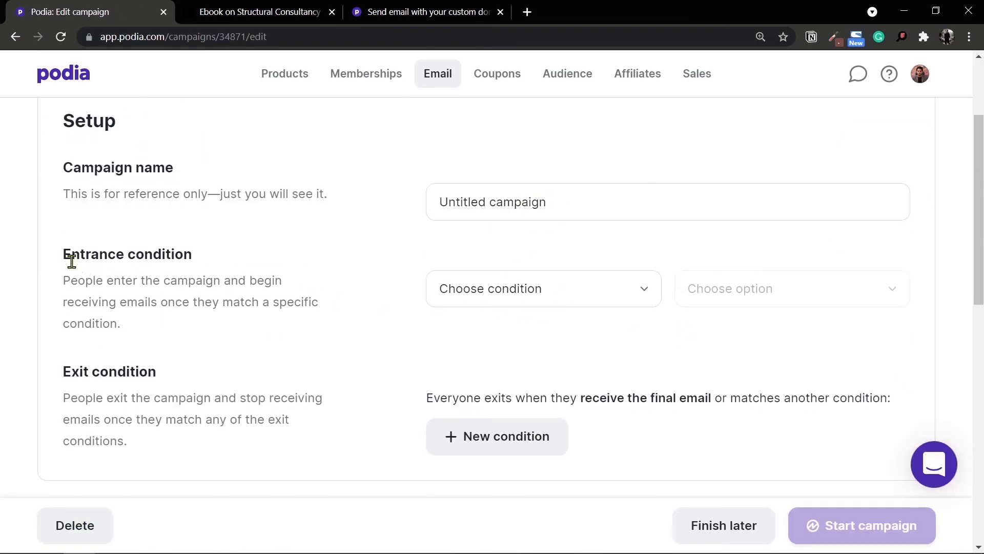
pyautogui.moveTo(61, 256); pyautogui.dragTo(213, 257)
pyautogui.click(608, 285)
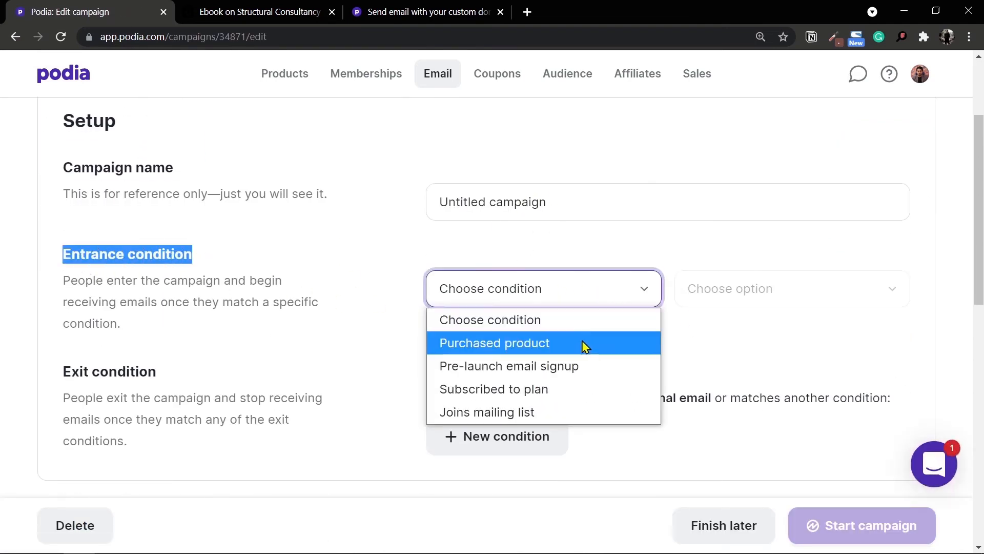
pyautogui.click(496, 344)
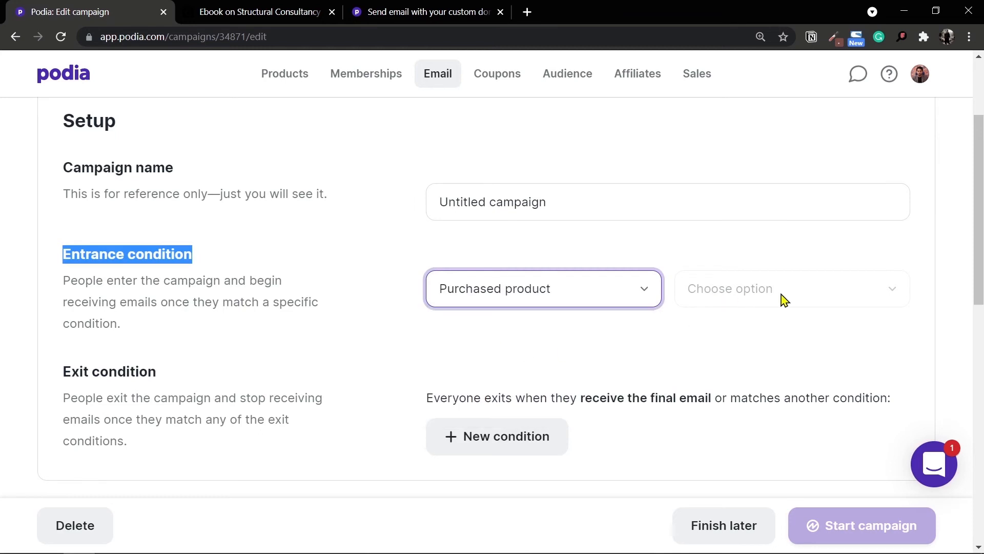
pyautogui.click(820, 299)
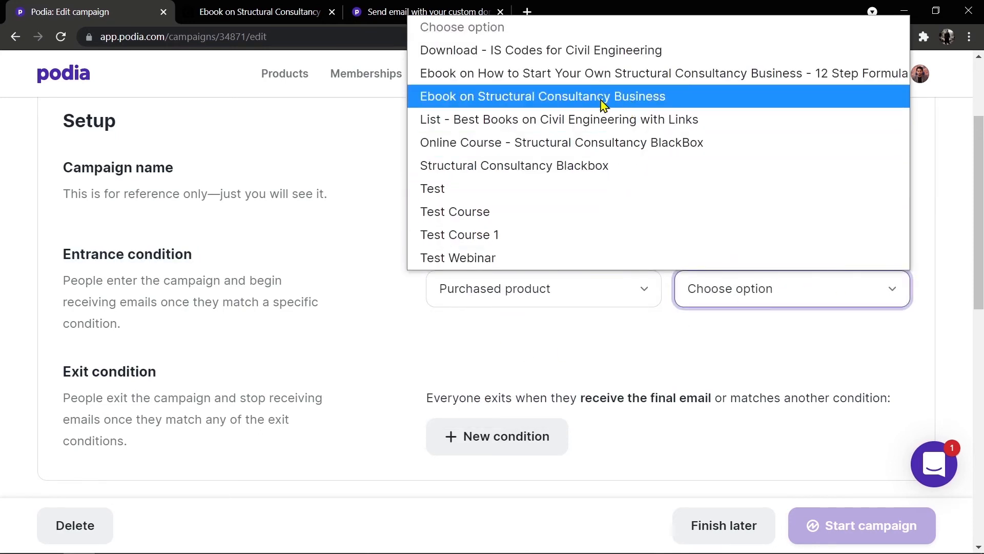
pyautogui.click(634, 98)
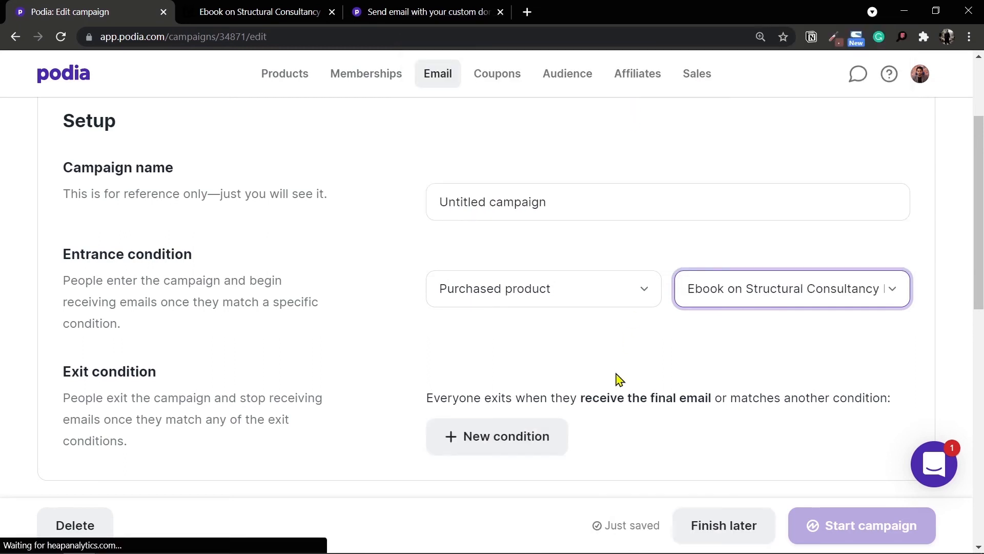
pyautogui.scroll(-3, 618, 379)
pyautogui.scroll(-4, 641, 314)
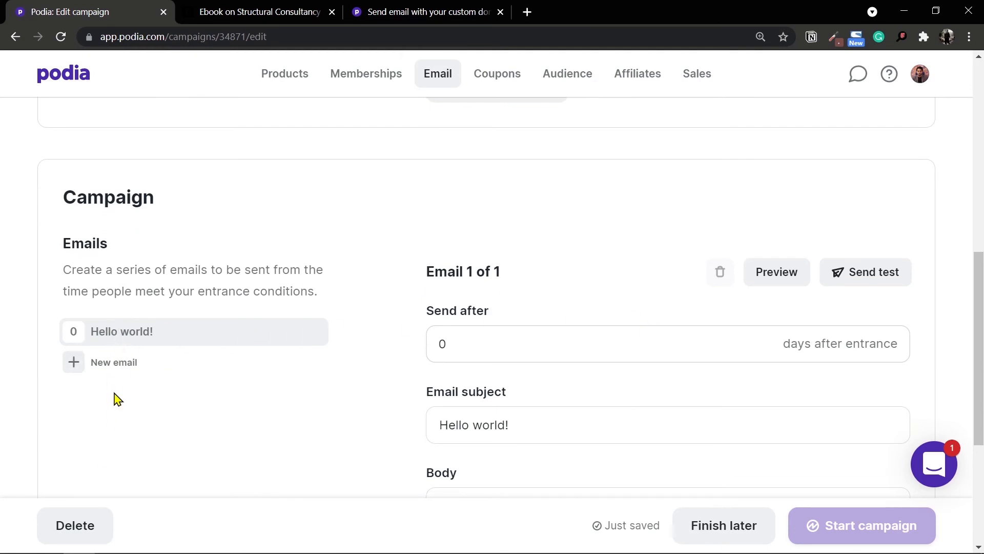
pyautogui.scroll(7, 516, 342)
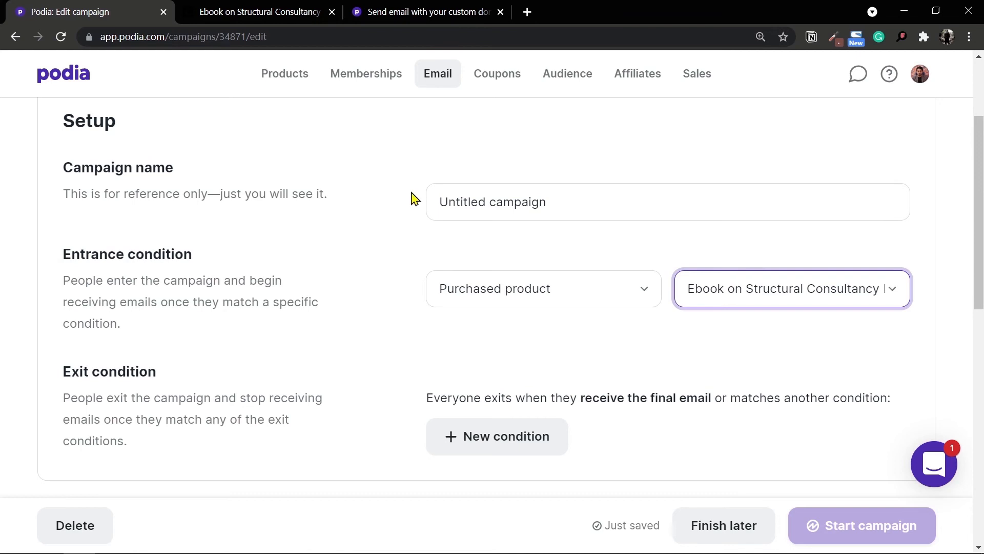
# Return to the product list, dismiss the product creation form, and highlight the customer count of the ebook on How to Start Your Own Structural Consultancy Business
pyautogui.click(273, 78)
pyautogui.click(846, 164)
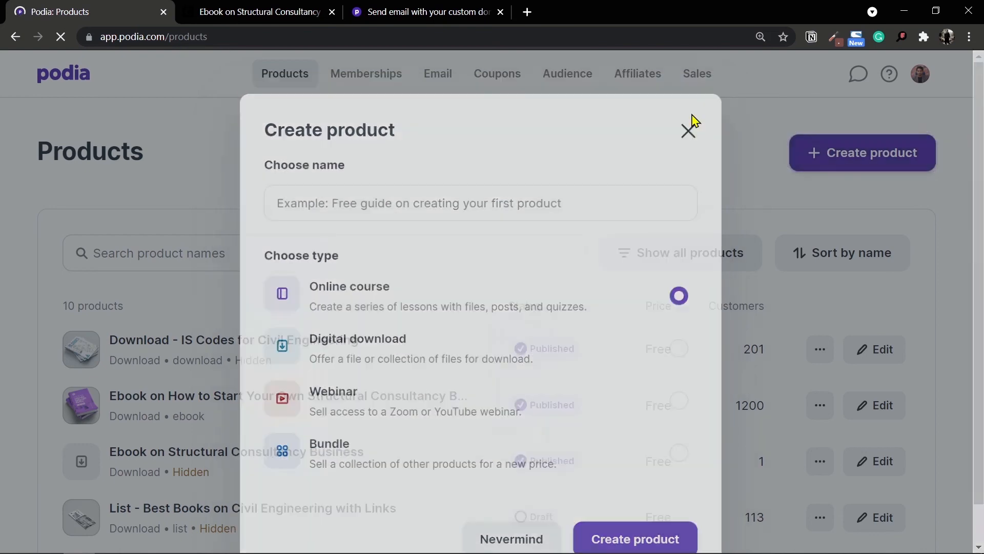
pyautogui.click(690, 115)
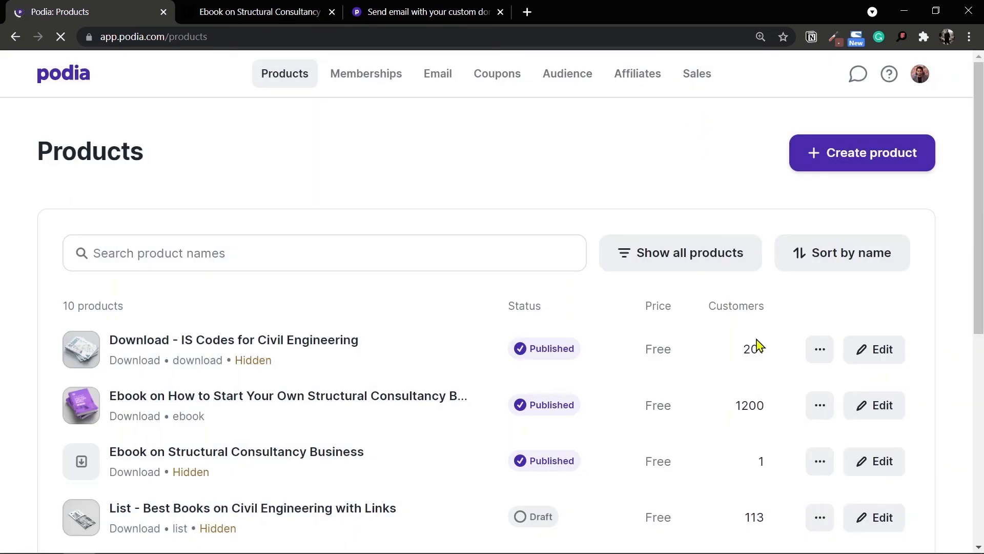
pyautogui.moveTo(770, 413); pyautogui.dragTo(737, 405)
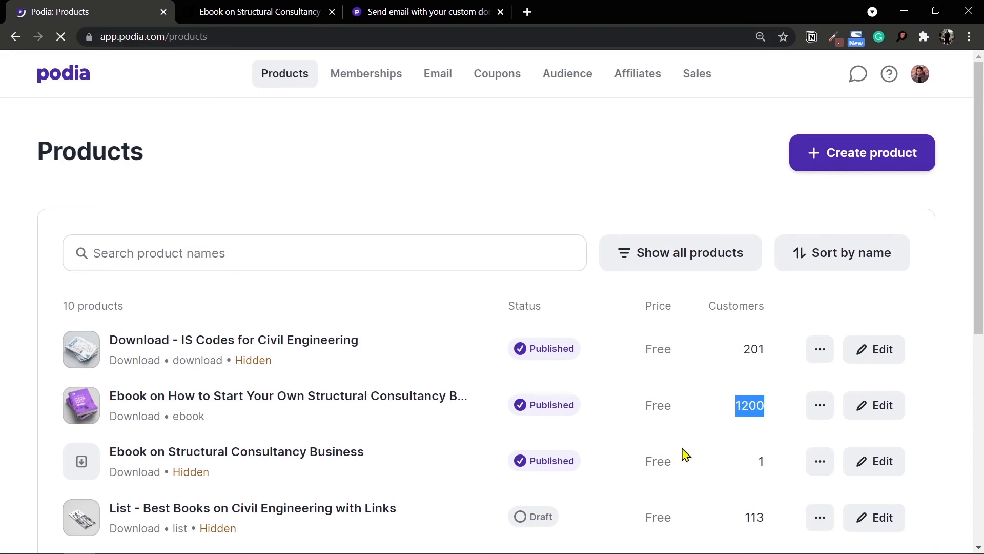